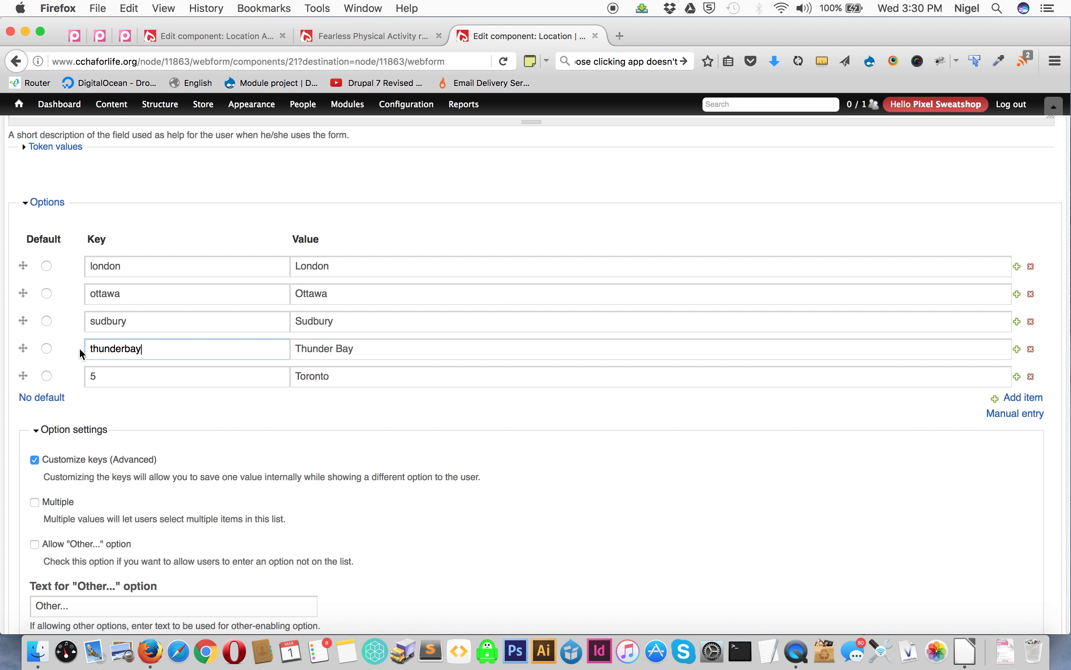
- Set the Toronto option's key to toronto and save the component
{"action": "double_click", "coordinate": [97, 377]}
{"action": "type", "text": "toronto"}
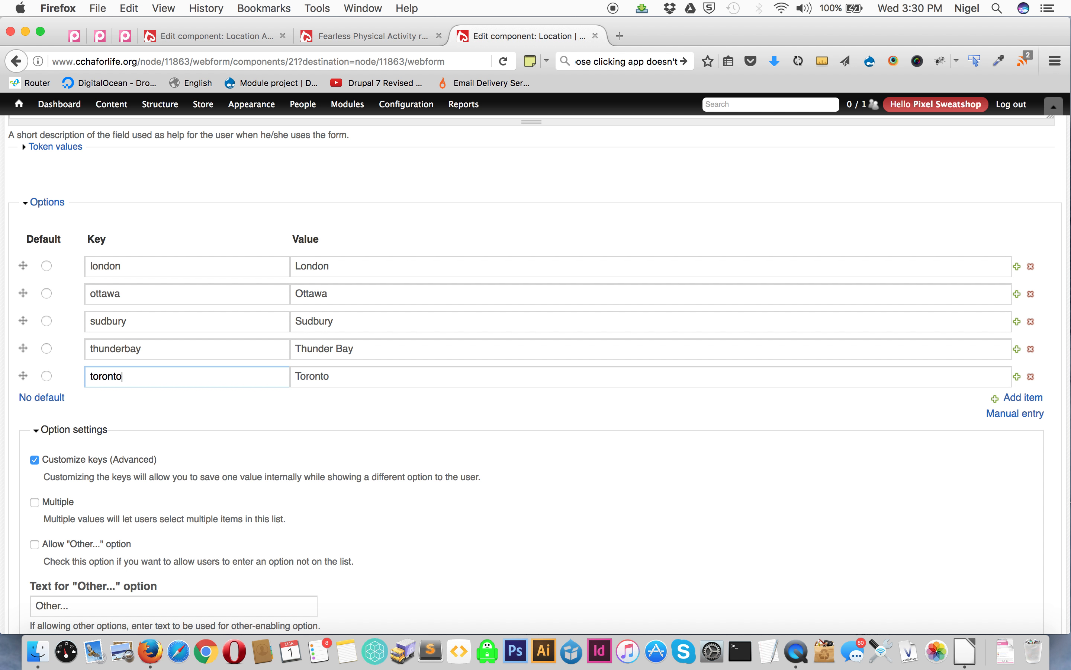
{"action": "scroll", "coordinate": [102, 475], "scroll_direction": "down", "scroll_amount": 10}
{"action": "left_click", "coordinate": [54, 602]}
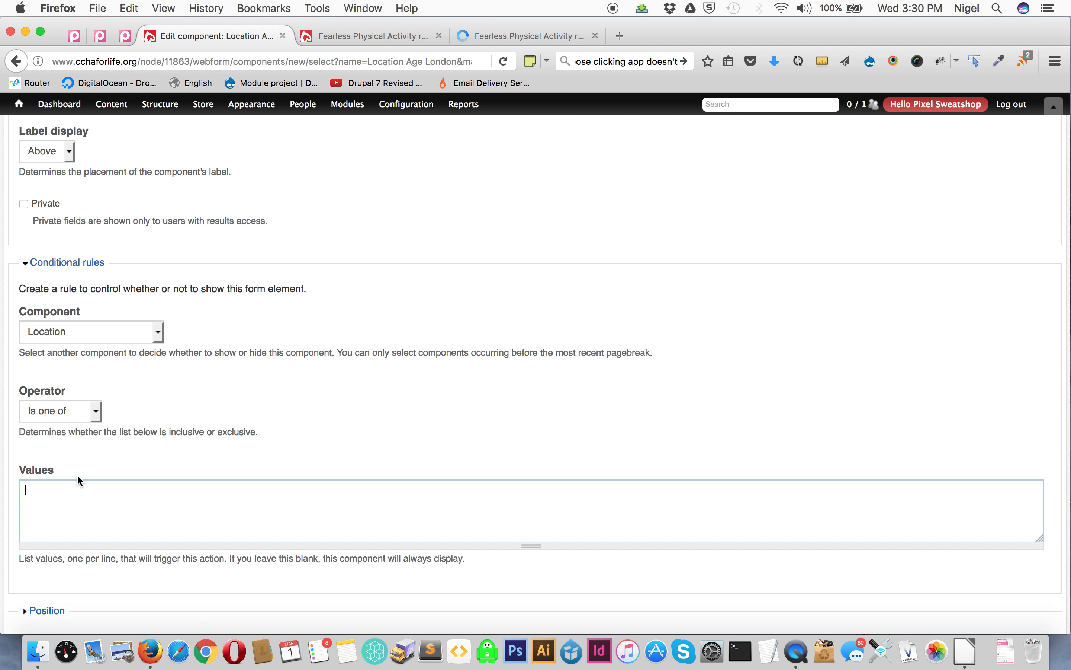
- Enter london as the conditional rule value and save the Location Age London component
{"action": "type", "text": "london"}
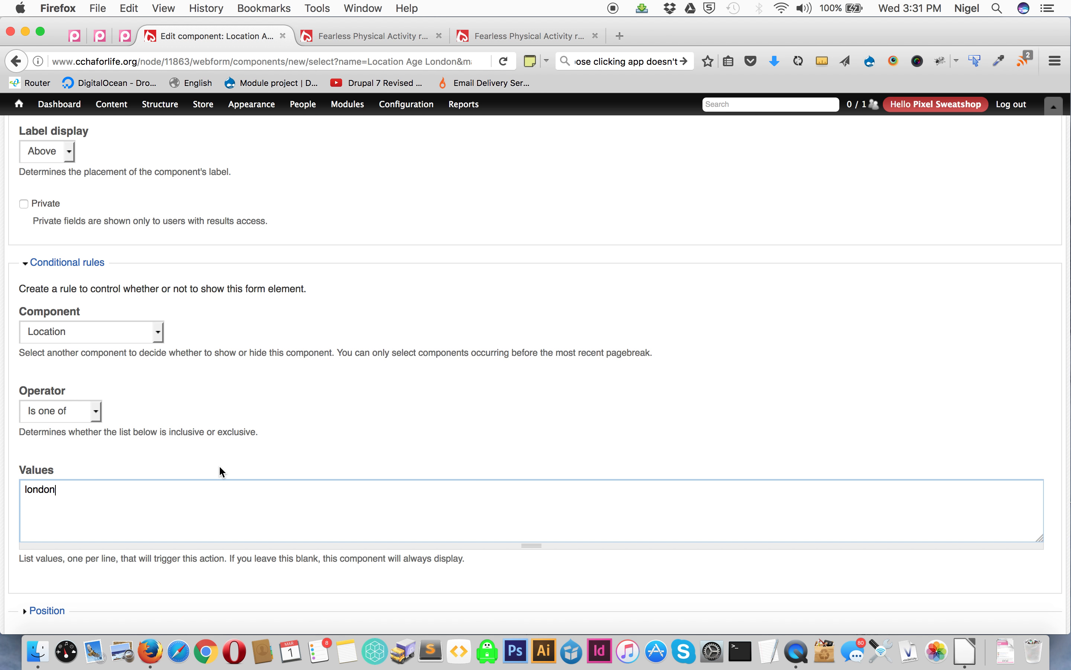
{"action": "scroll", "coordinate": [222, 472], "scroll_direction": "down", "scroll_amount": 2}
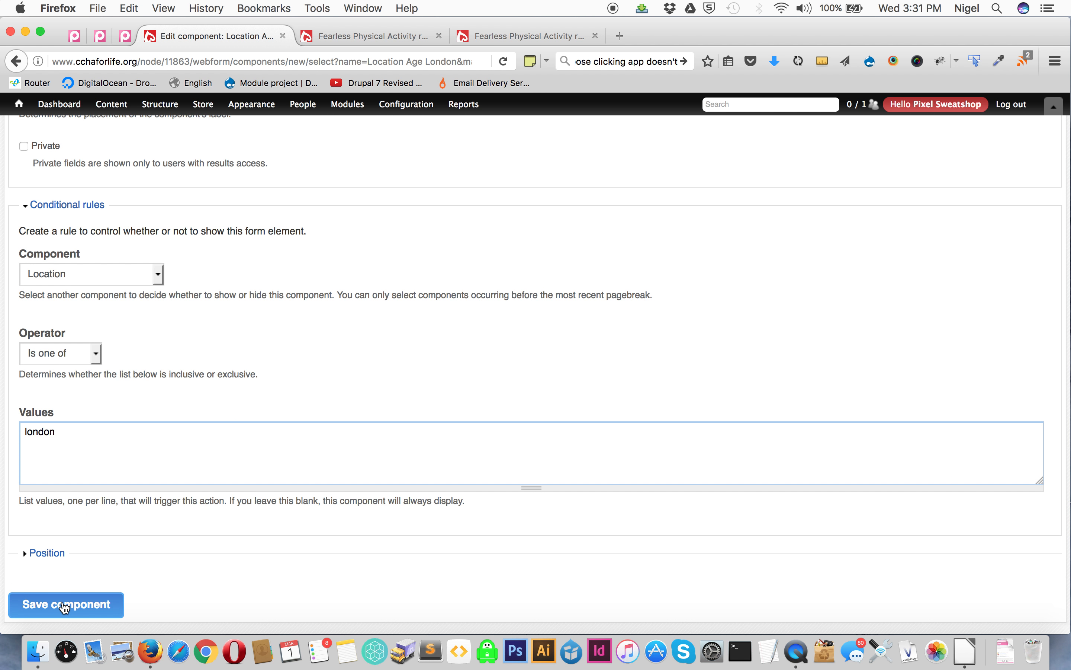
{"action": "scroll", "coordinate": [113, 421], "scroll_direction": "up", "scroll_amount": 10}
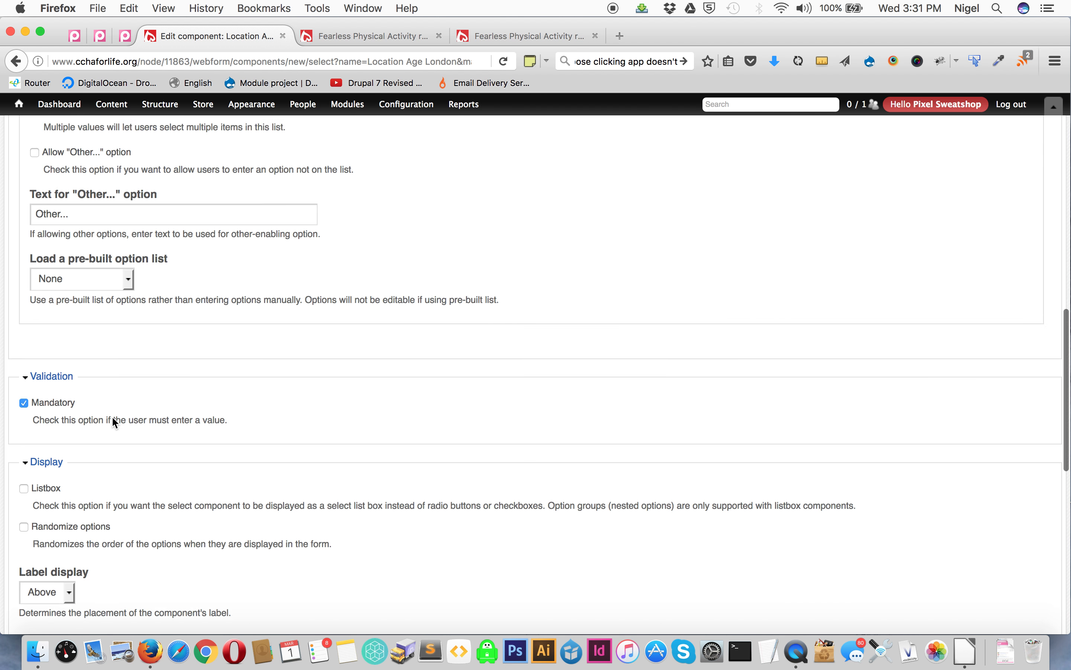
{"action": "scroll", "coordinate": [111, 416], "scroll_direction": "up", "scroll_amount": 10}
{"action": "scroll", "coordinate": [79, 222], "scroll_direction": "down", "scroll_amount": 10}
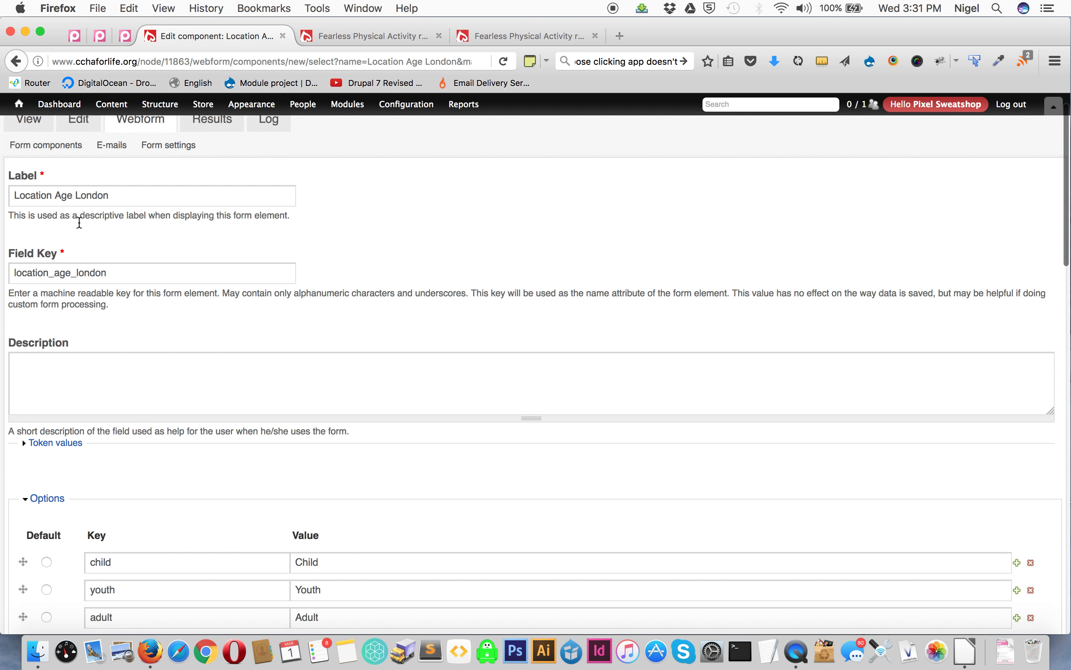
{"action": "scroll", "coordinate": [79, 226], "scroll_direction": "down", "scroll_amount": 10}
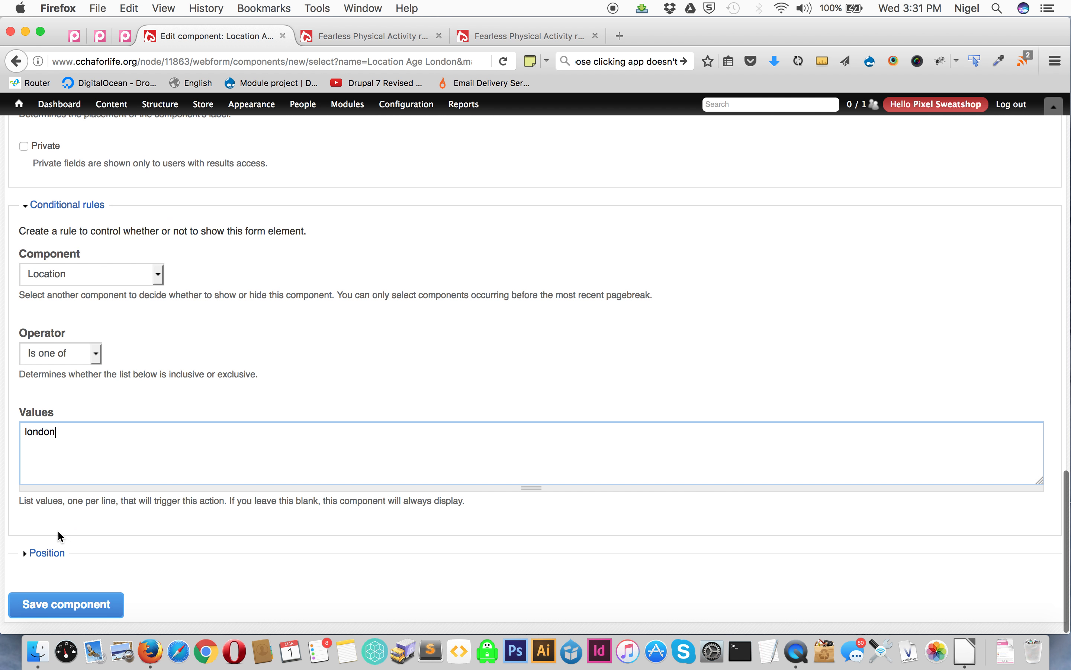
{"action": "left_click", "coordinate": [49, 602]}
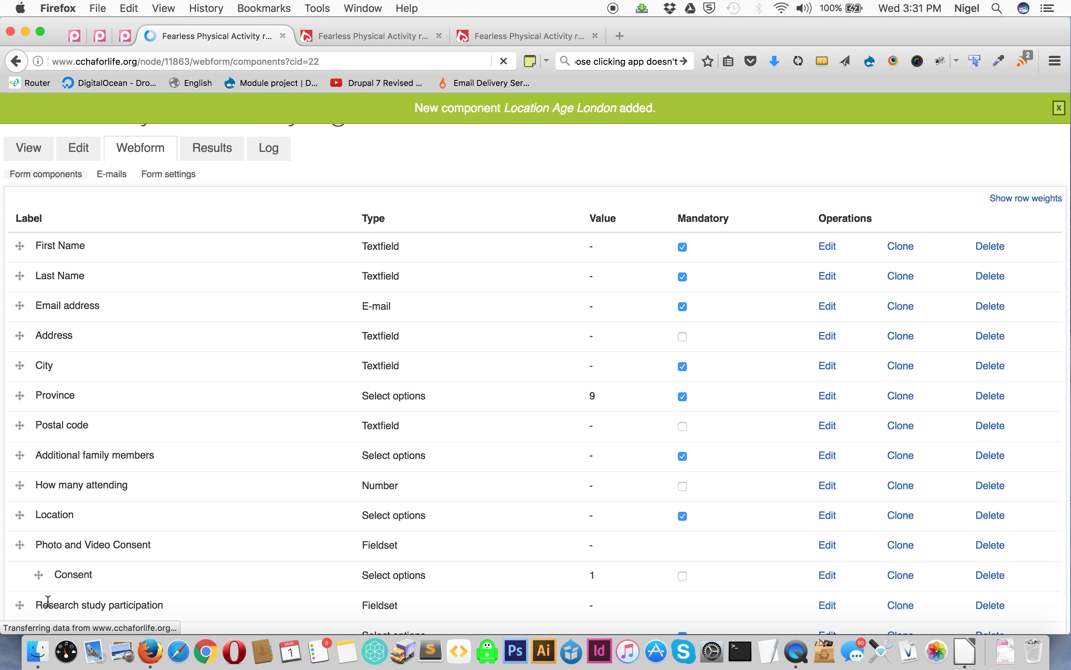
- Add a new mandatory select options component named Location London Child
{"action": "scroll", "coordinate": [209, 410], "scroll_direction": "down", "scroll_amount": 5}
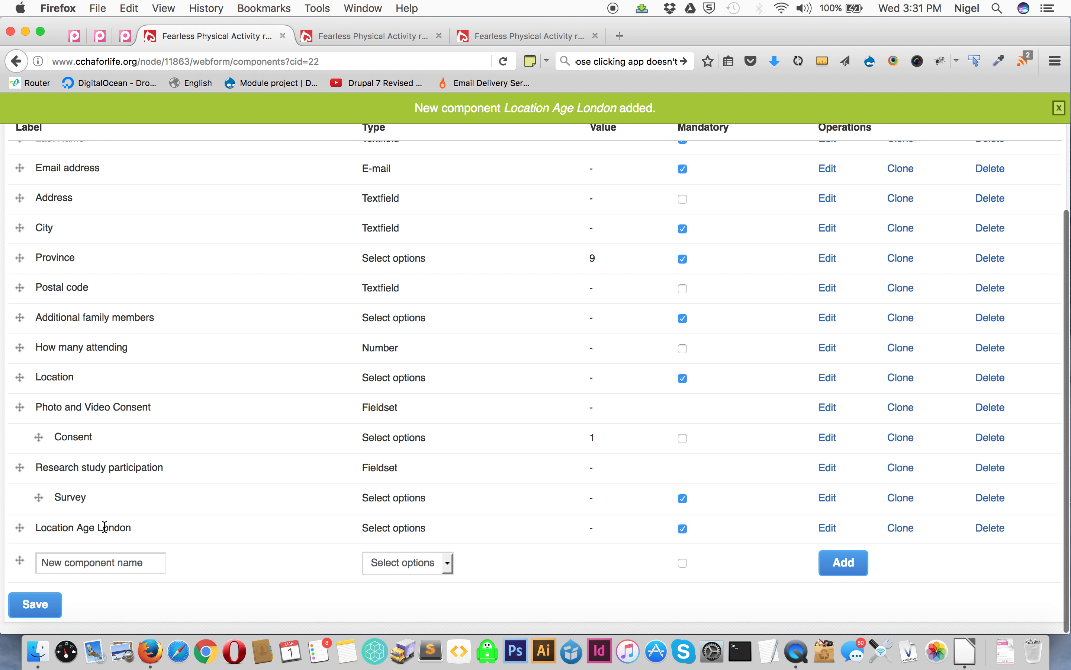
{"action": "left_click", "coordinate": [83, 560]}
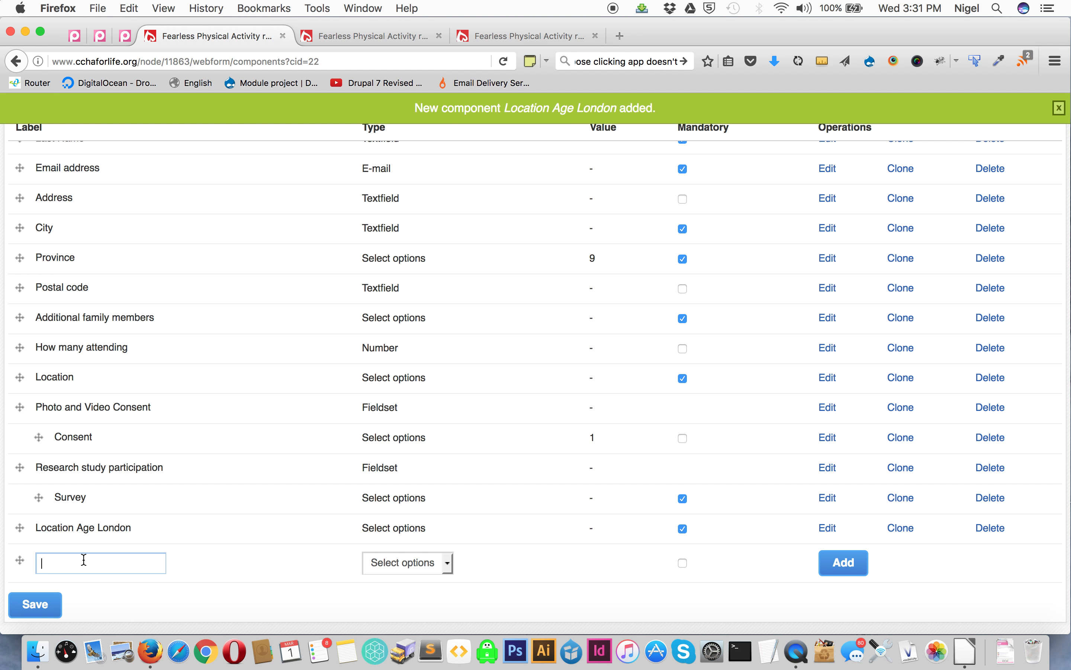
{"action": "type", "text": "Location"}
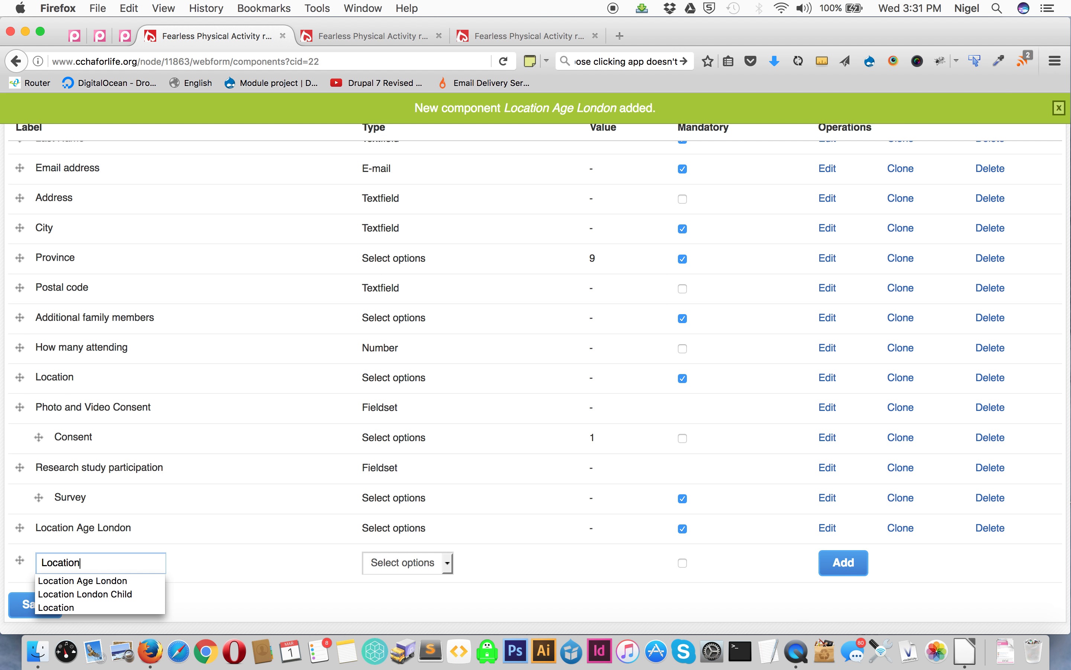
{"action": "left_click", "coordinate": [114, 595]}
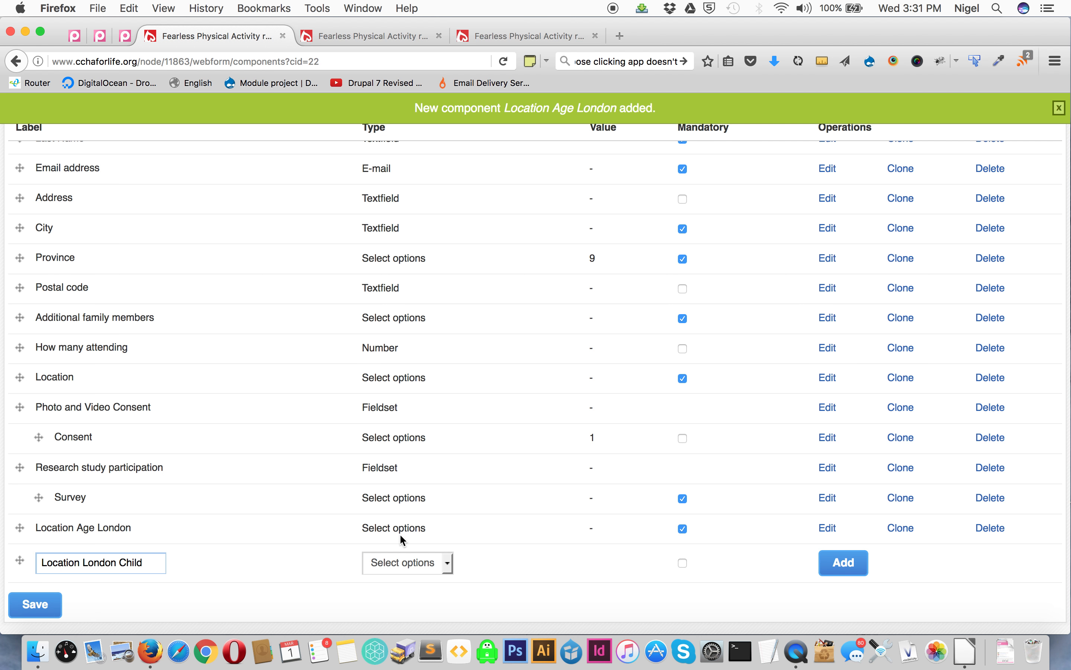
{"action": "left_click", "coordinate": [683, 563]}
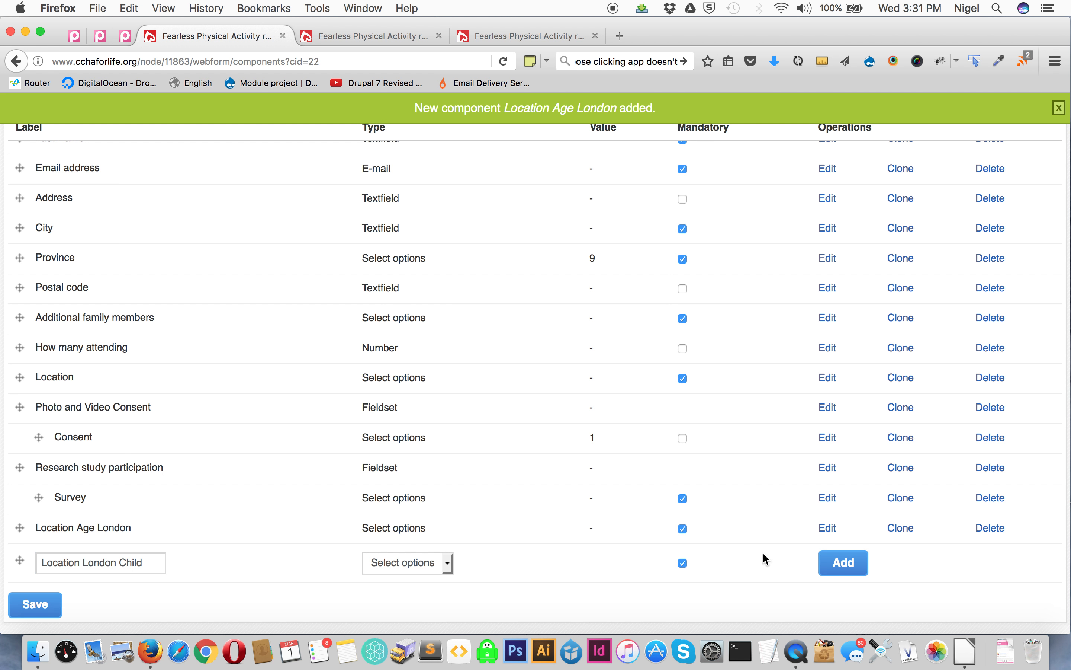
{"action": "left_click", "coordinate": [841, 563]}
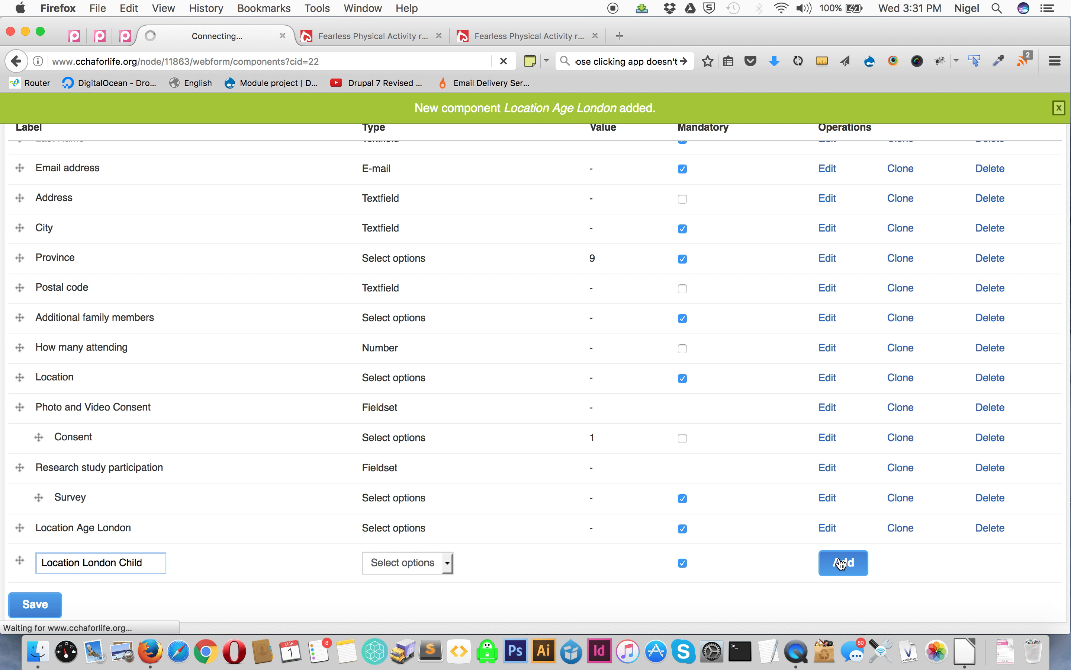
- Copy the London child spring date from the spreadsheet into the first option value
{"action": "left_click", "coordinate": [957, 654]}
{"action": "left_click", "coordinate": [242, 165]}
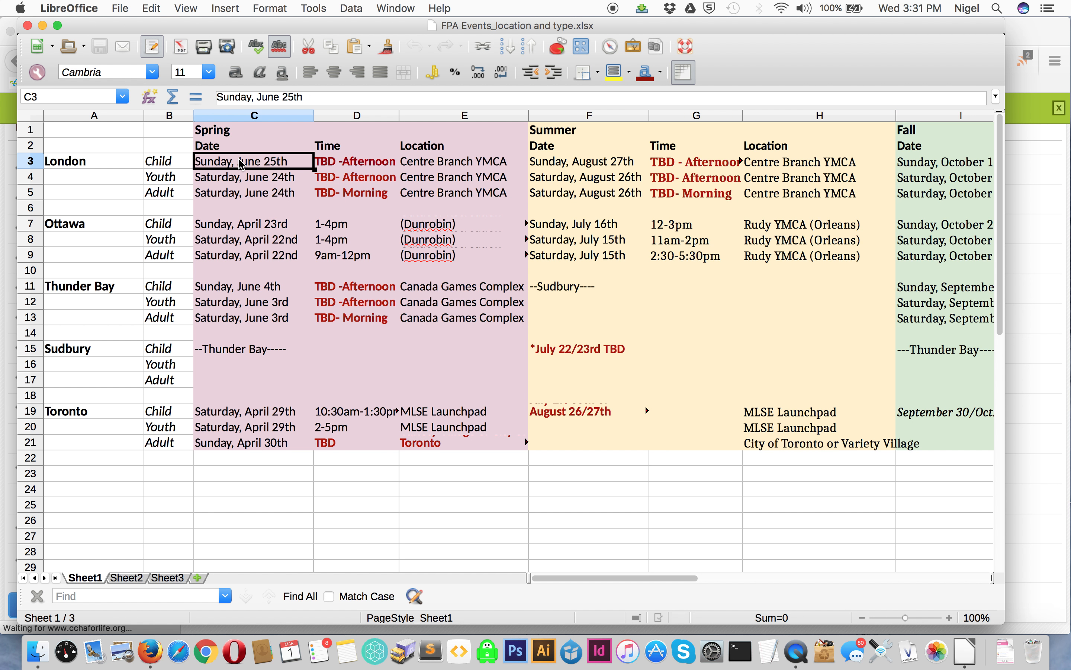
{"action": "key", "text": "super+c"}
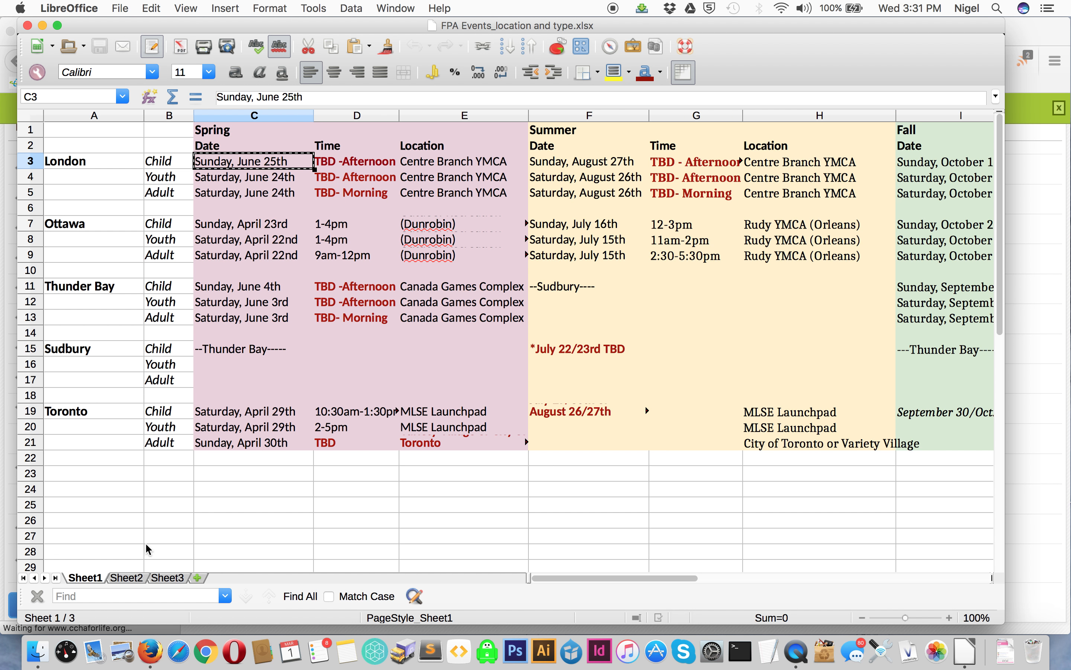
{"action": "left_click", "coordinate": [151, 651]}
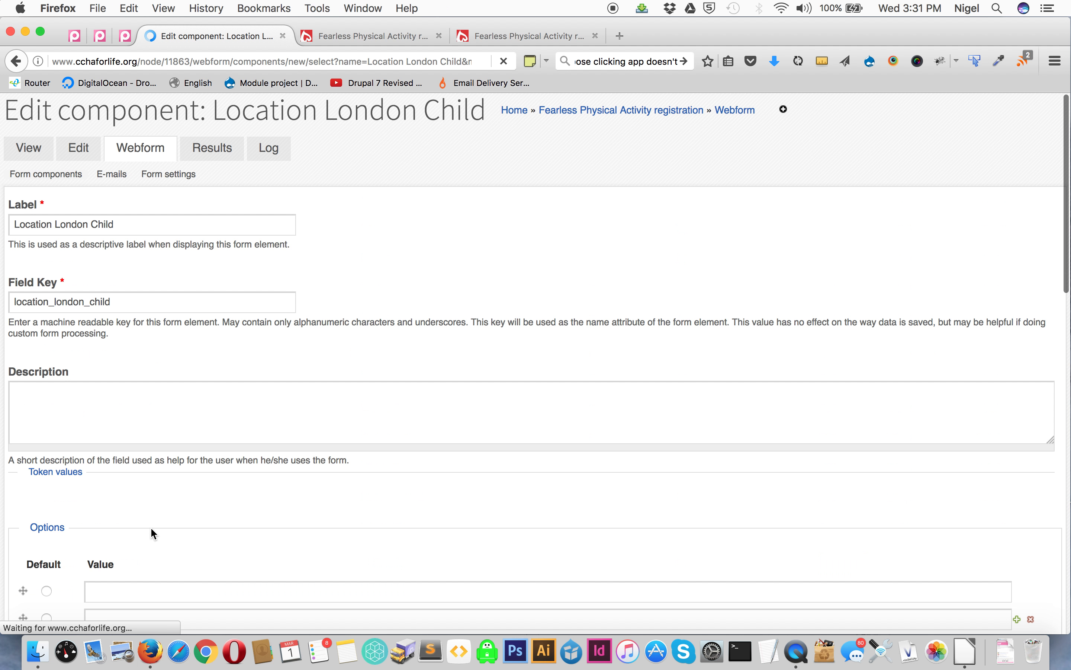
{"action": "scroll", "coordinate": [146, 376], "scroll_direction": "down", "scroll_amount": 6}
{"action": "left_click", "coordinate": [124, 336]}
{"action": "key", "text": "super+v"}
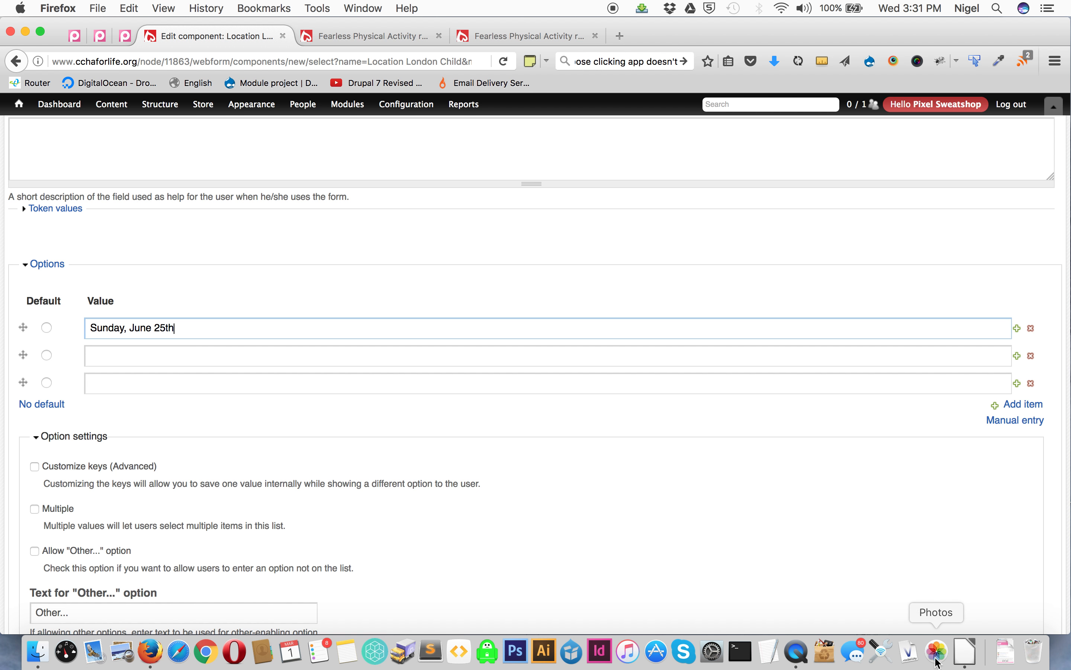
- Copy the London child summer date, Sunday, August 27th, into the second option value
{"action": "left_click", "coordinate": [966, 651]}
{"action": "left_click", "coordinate": [571, 166]}
{"action": "key", "text": "super+c"}
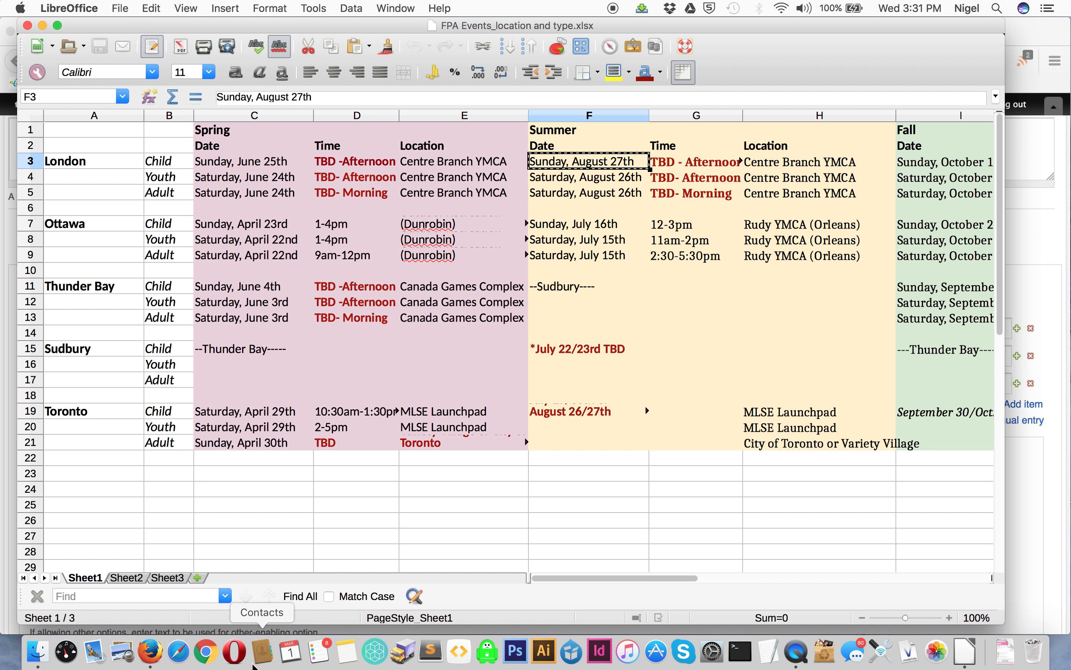
{"action": "left_click", "coordinate": [151, 651]}
{"action": "left_click", "coordinate": [144, 356]}
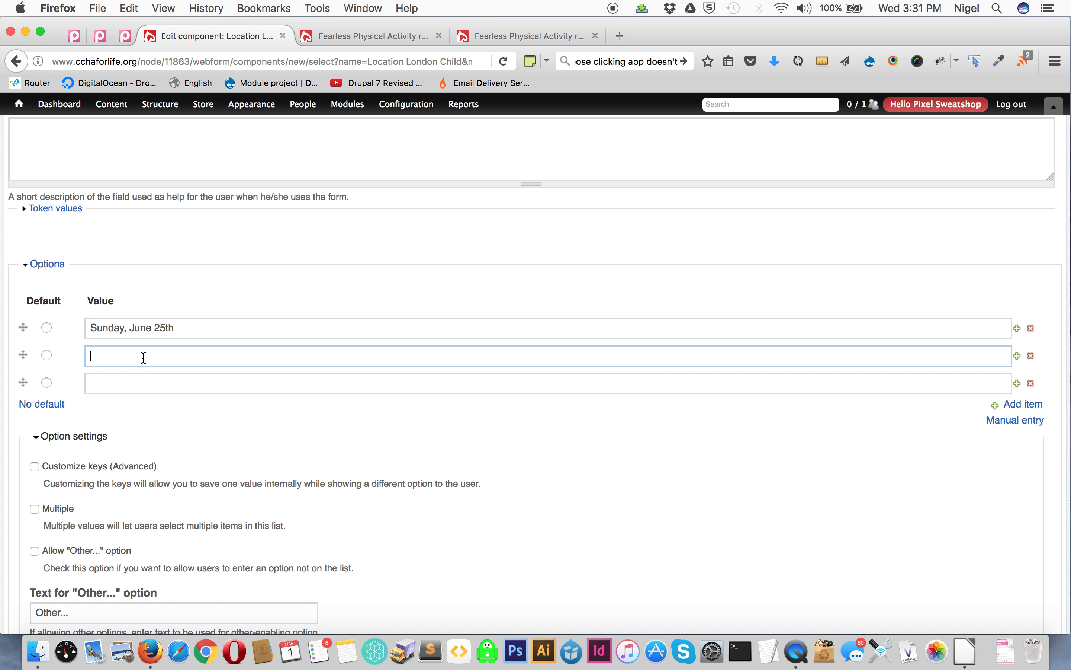
{"action": "key", "text": "super+v"}
- Copy the London child fall date, Sunday, October 15th, into the third option value
{"action": "left_click", "coordinate": [965, 651]}
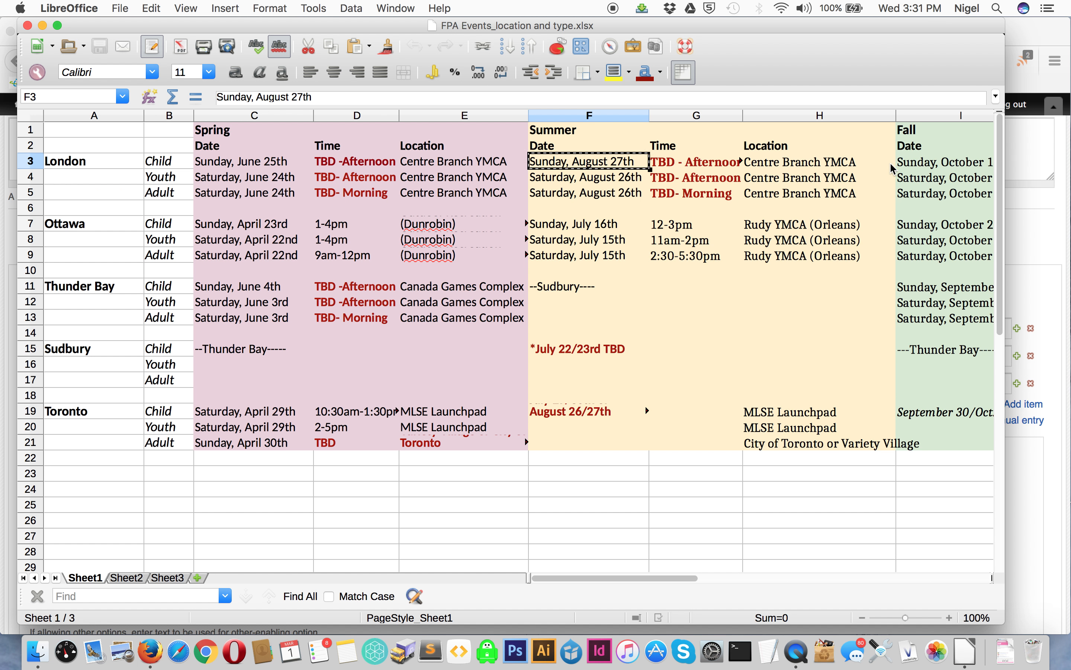
{"action": "left_click", "coordinate": [908, 167]}
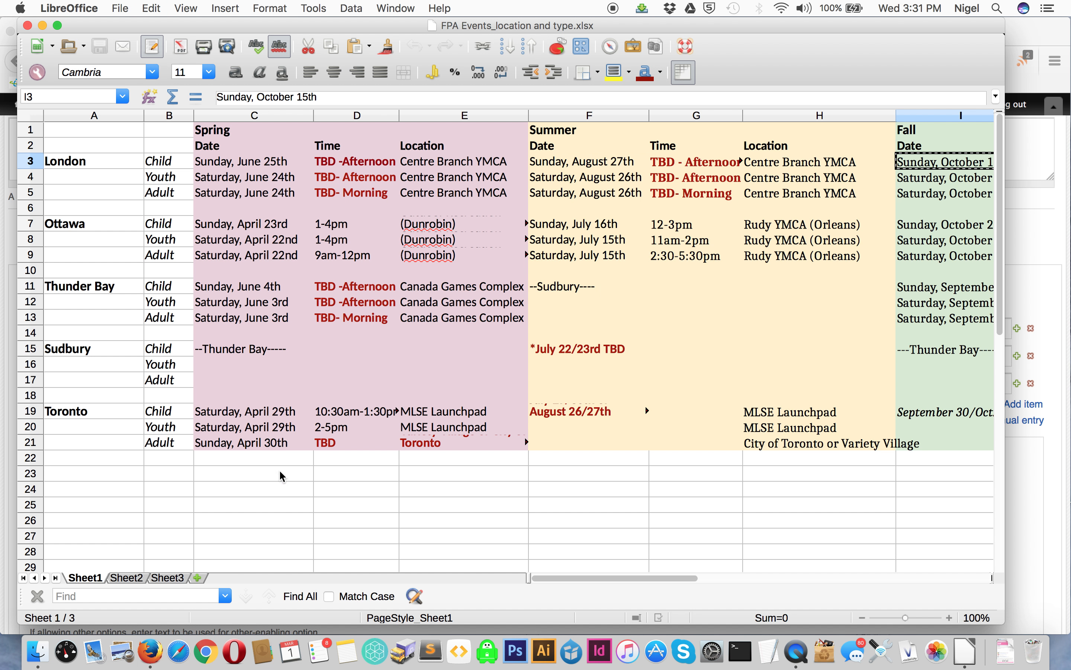
{"action": "left_click", "coordinate": [150, 651]}
{"action": "left_click", "coordinate": [108, 386]}
{"action": "key", "text": "super+v"}
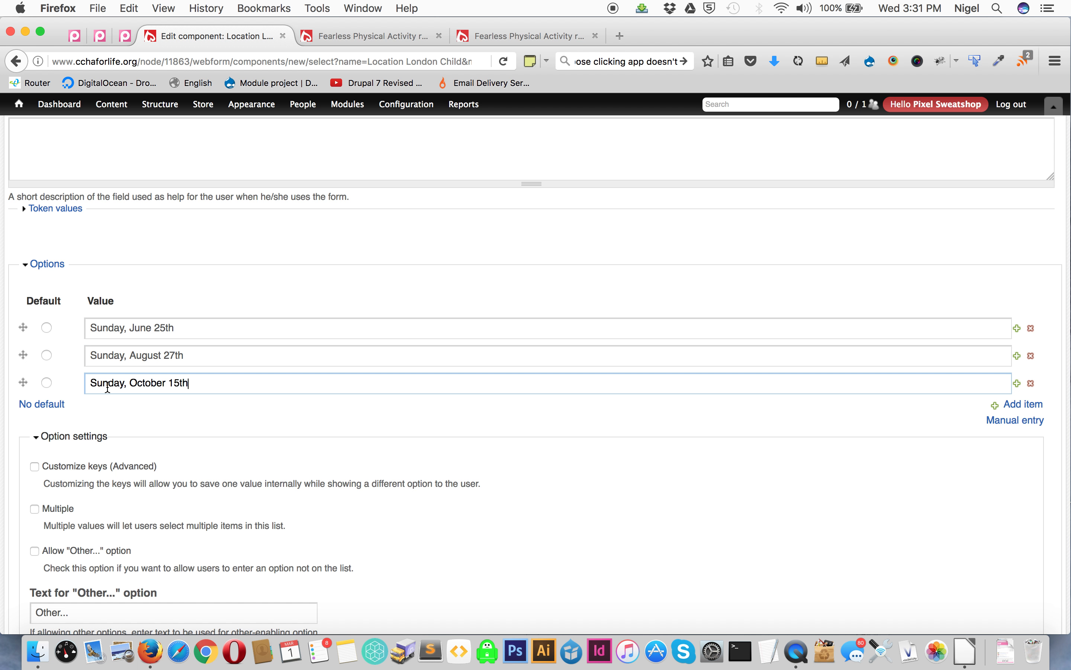
{"action": "scroll", "coordinate": [107, 385], "scroll_direction": "down", "scroll_amount": 3}
{"action": "left_click", "coordinate": [32, 355]}
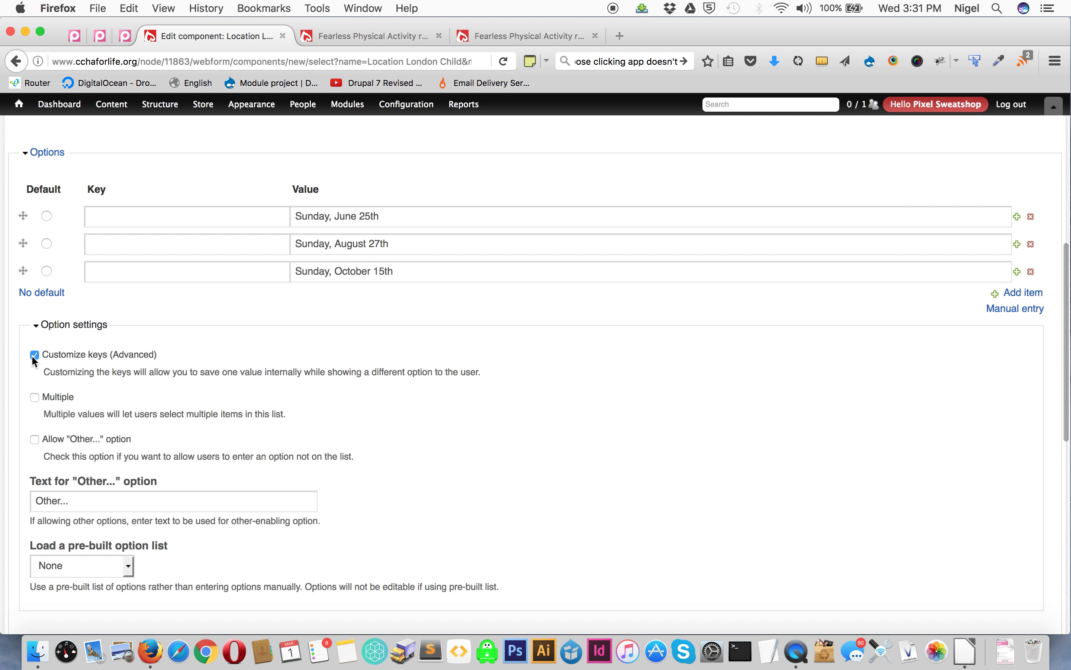
{"action": "left_click", "coordinate": [32, 355]}
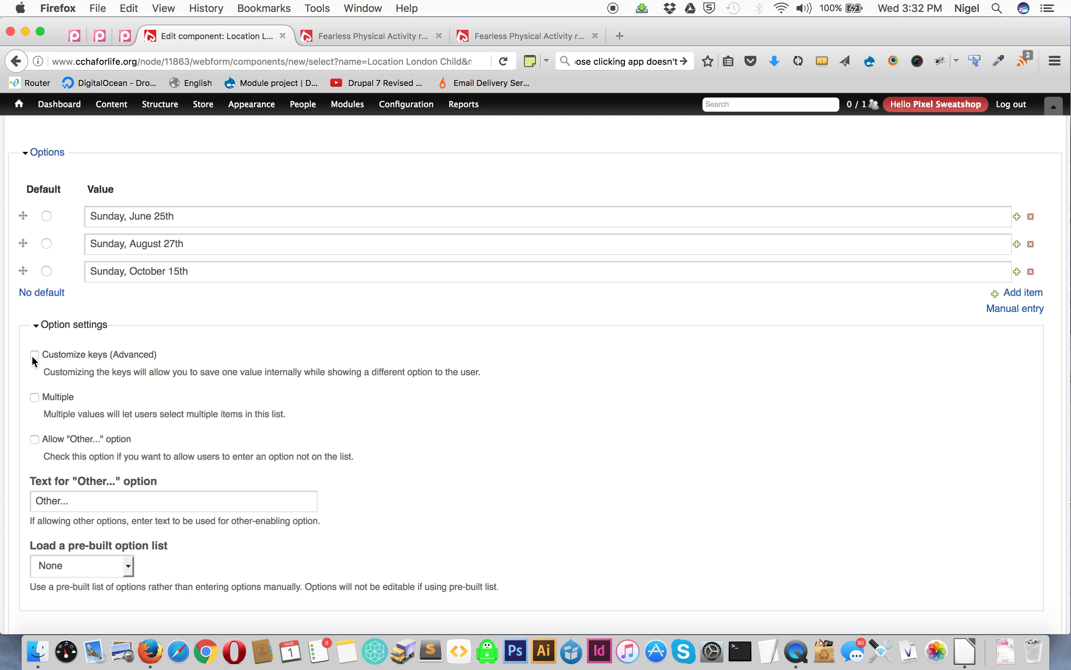
- Add a conditional rule showing this component when Location Age London is child, then save the component
{"action": "scroll", "coordinate": [31, 355], "scroll_direction": "down", "scroll_amount": 10}
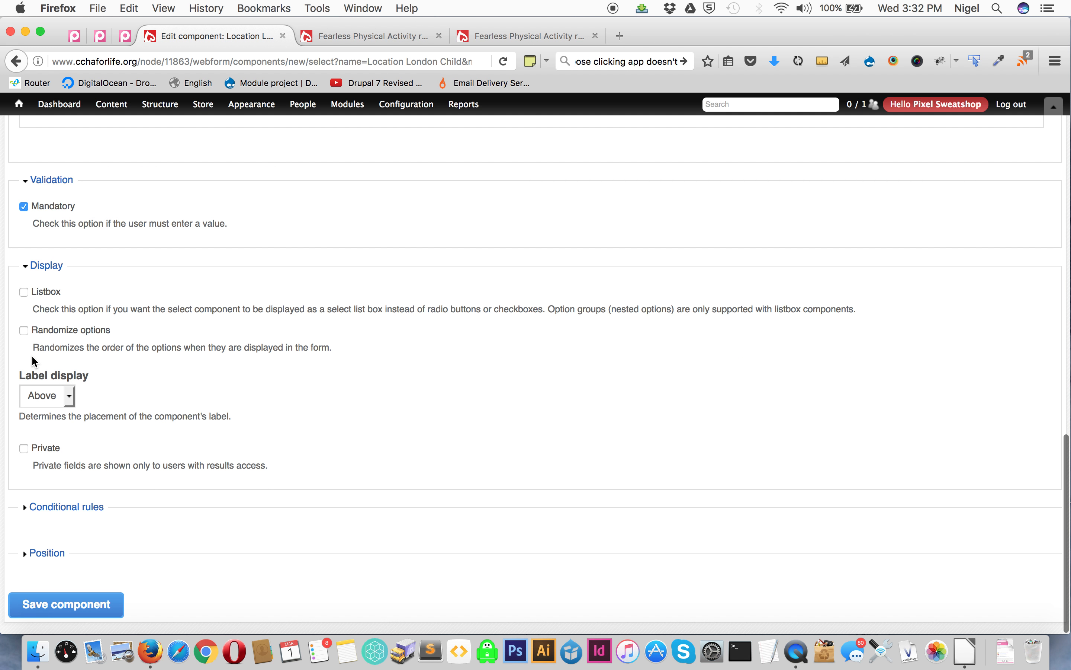
{"action": "left_click", "coordinate": [37, 508]}
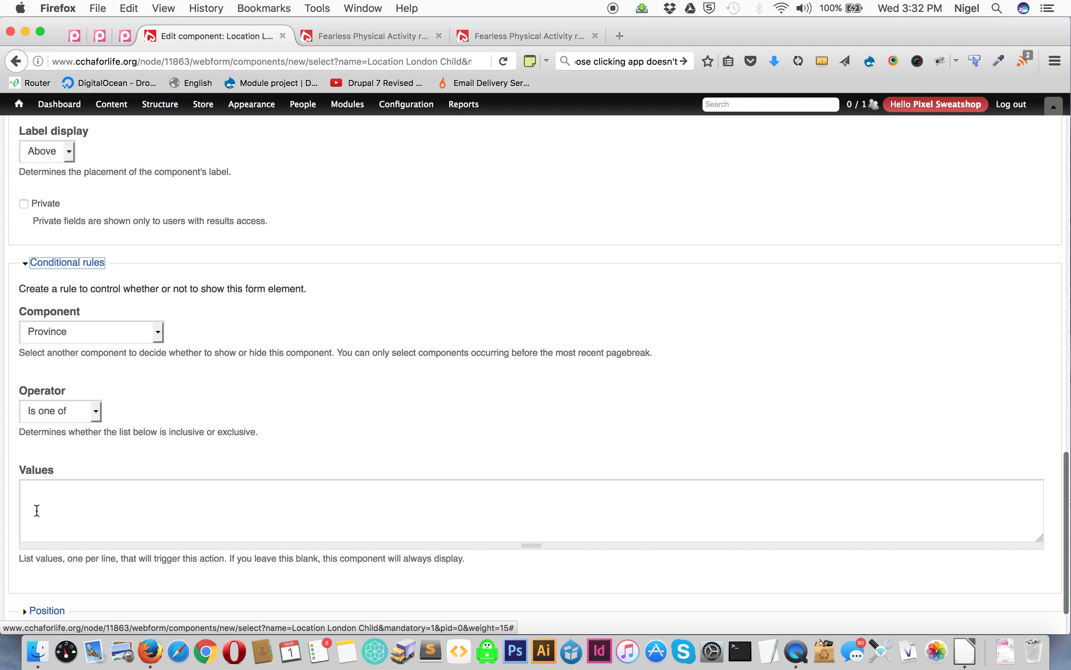
{"action": "left_click", "coordinate": [94, 338]}
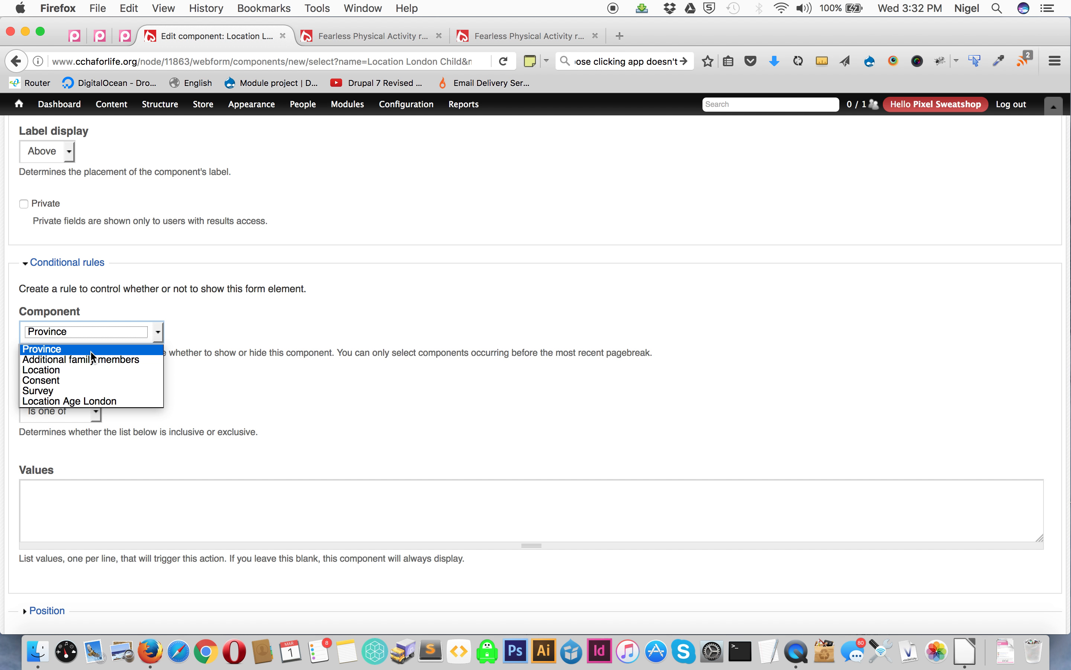
{"action": "left_click", "coordinate": [91, 402]}
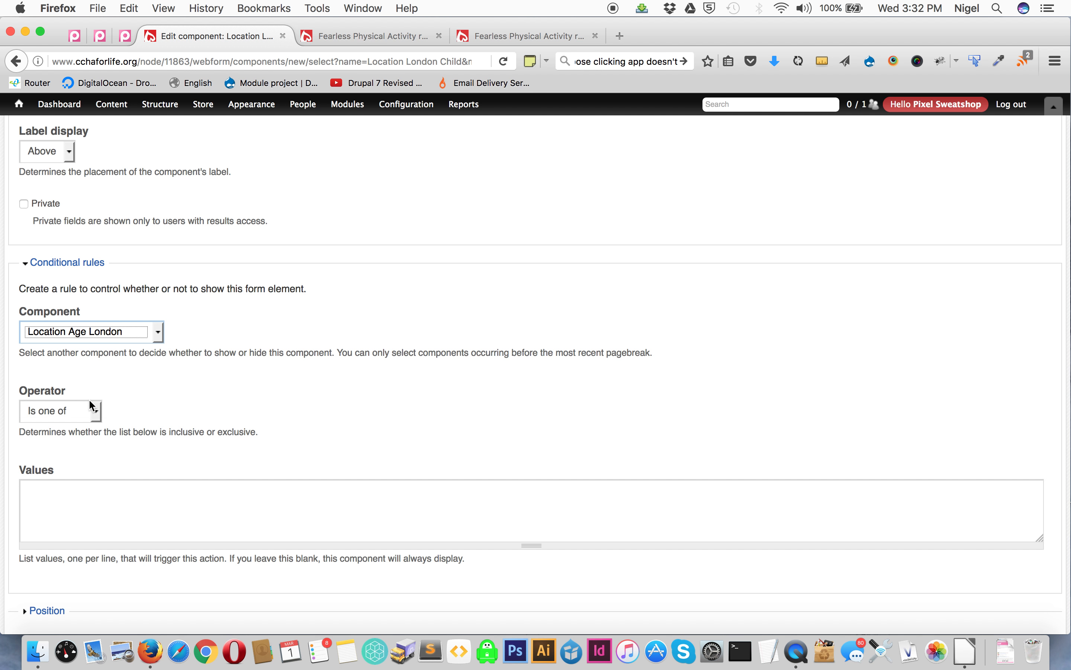
{"action": "left_click", "coordinate": [74, 500]}
{"action": "type", "text": "child"}
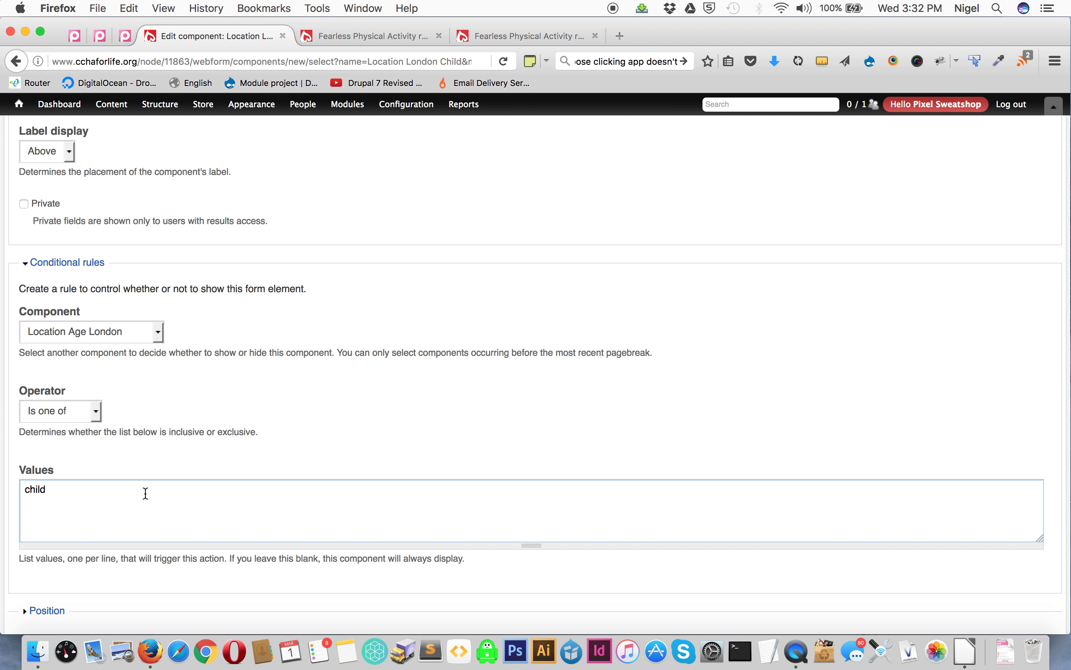
{"action": "scroll", "coordinate": [146, 493], "scroll_direction": "down", "scroll_amount": 2}
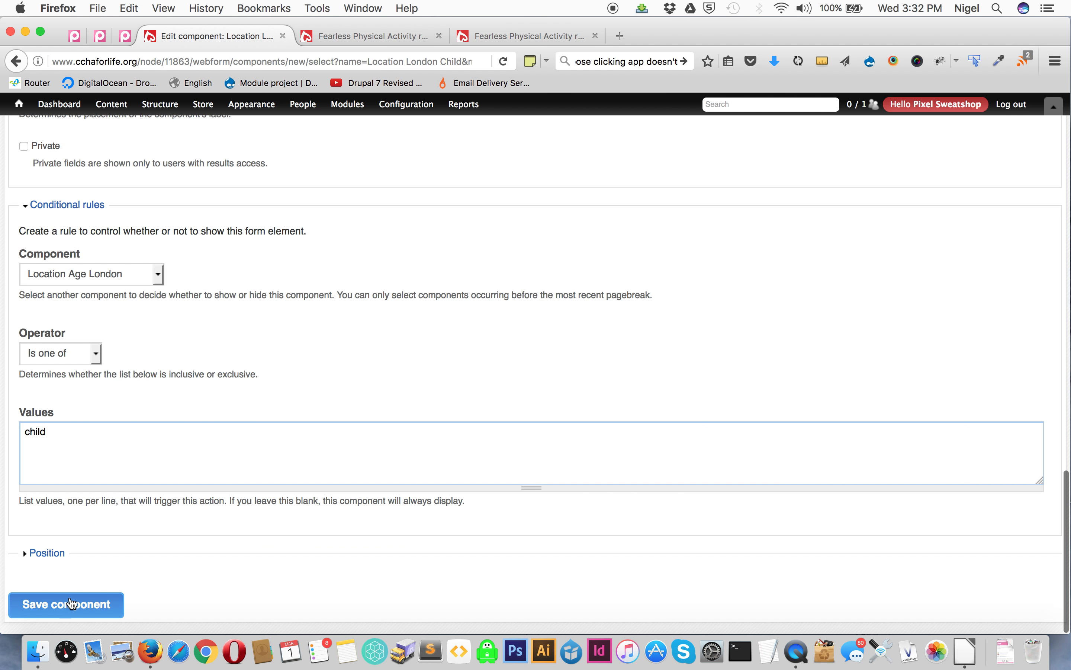
{"action": "left_click", "coordinate": [64, 612]}
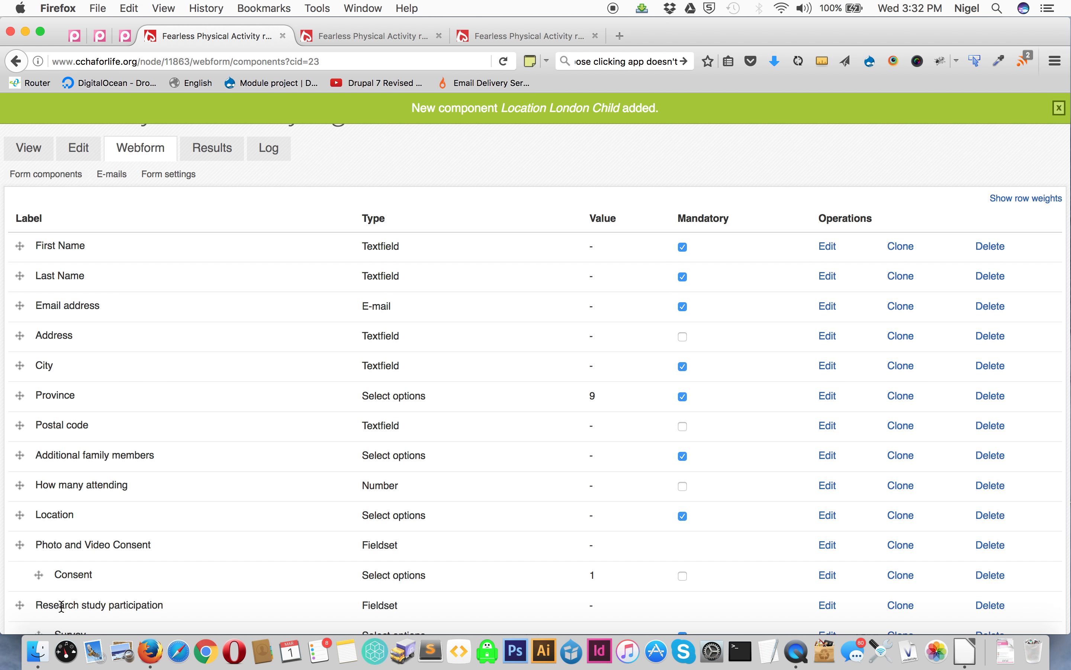
- Move Location Age London and Location London Child directly below Location and save the component order
{"action": "scroll", "coordinate": [61, 607], "scroll_direction": "down", "scroll_amount": 5}
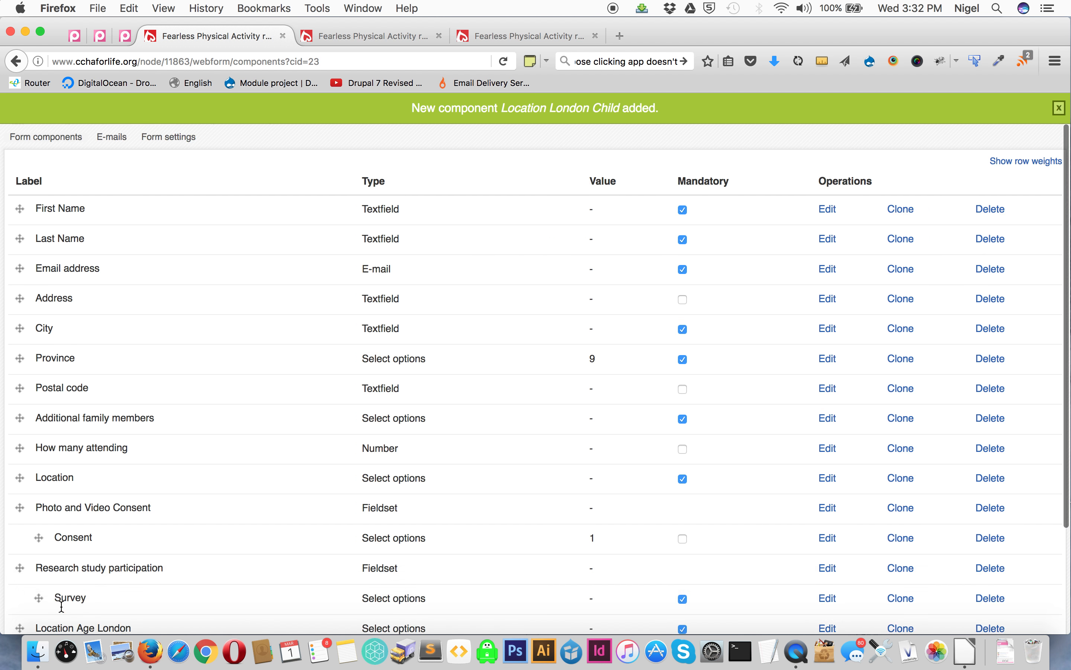
{"action": "left_click_drag", "start_coordinate": [12, 491], "coordinate": [16, 383]}
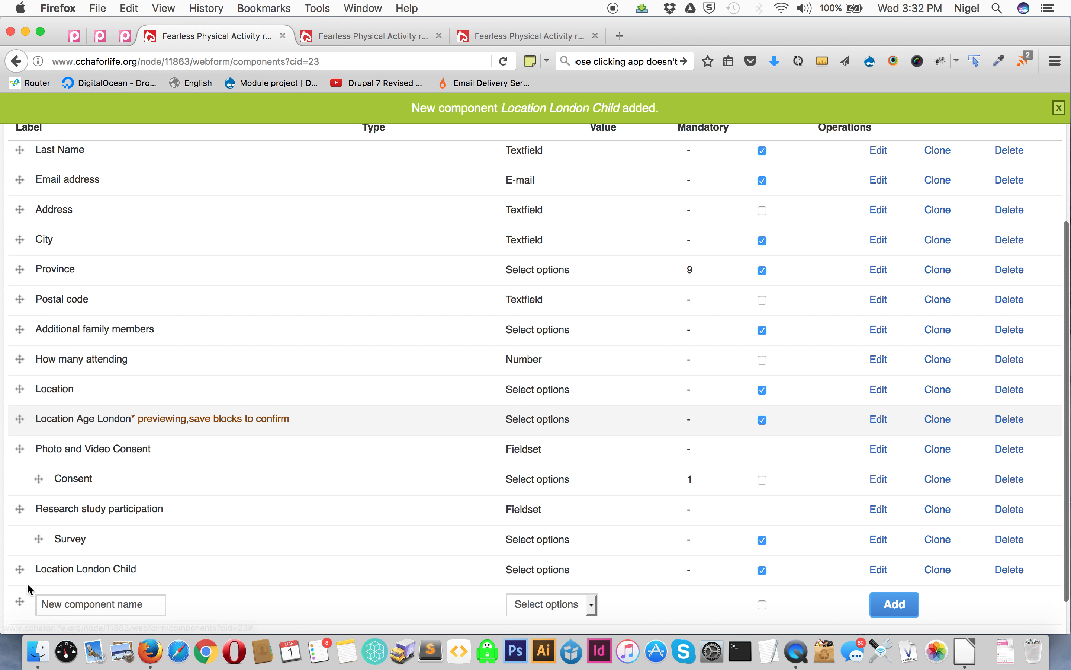
{"action": "scroll", "coordinate": [26, 586], "scroll_direction": "down", "scroll_amount": 2}
{"action": "left_click_drag", "start_coordinate": [19, 527], "coordinate": [20, 409]}
{"action": "left_click", "coordinate": [35, 604]}
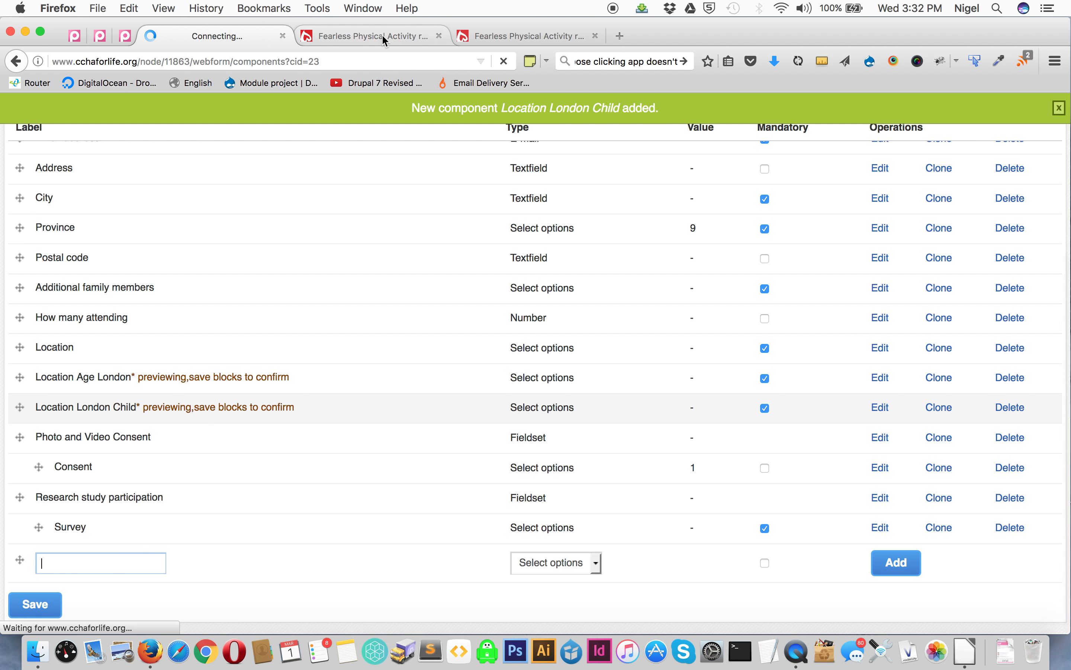
- Reload the live registration form and test it by choosing London, Child, and Sunday, August 27th
{"action": "left_click", "coordinate": [382, 35]}
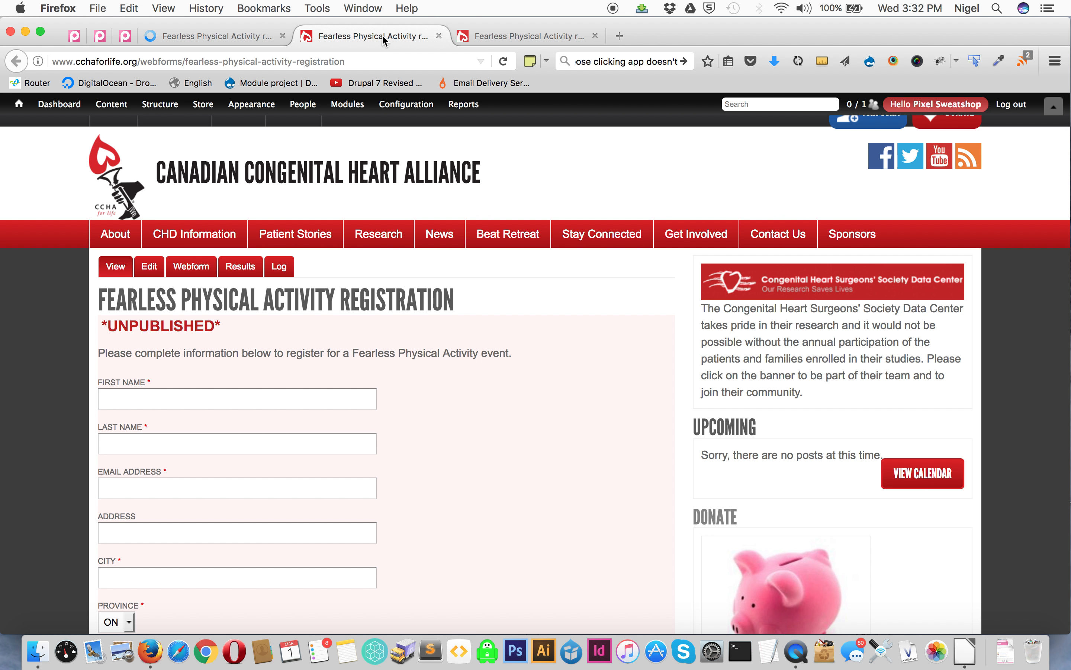
{"action": "key", "text": "super+r"}
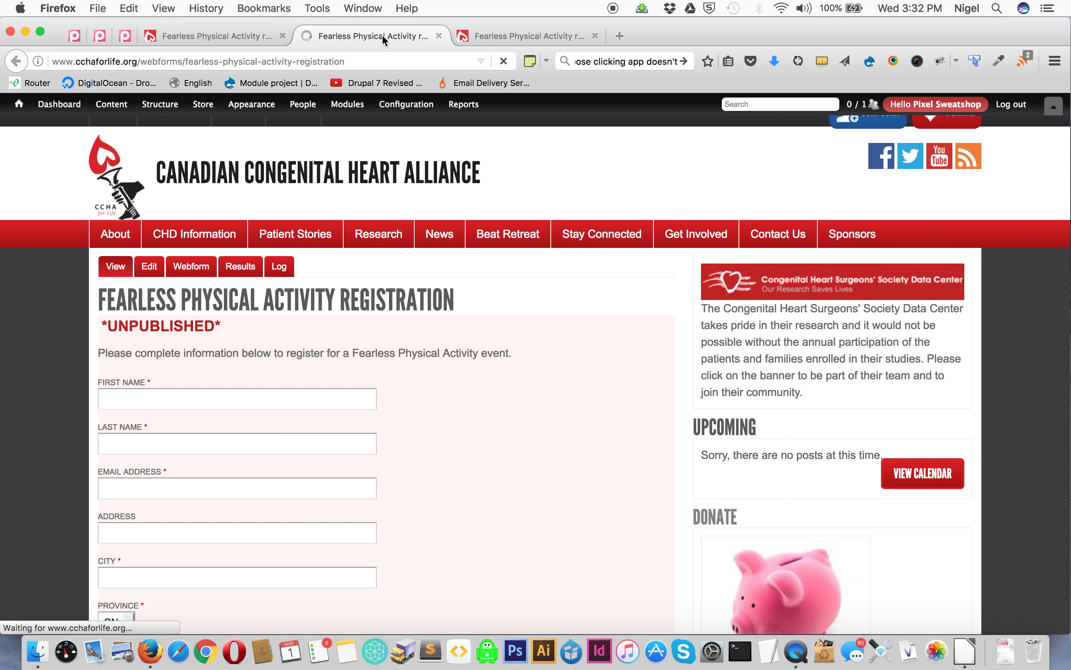
{"action": "scroll", "coordinate": [445, 328], "scroll_direction": "down", "scroll_amount": 6}
{"action": "scroll", "coordinate": [445, 327], "scroll_direction": "down", "scroll_amount": 1}
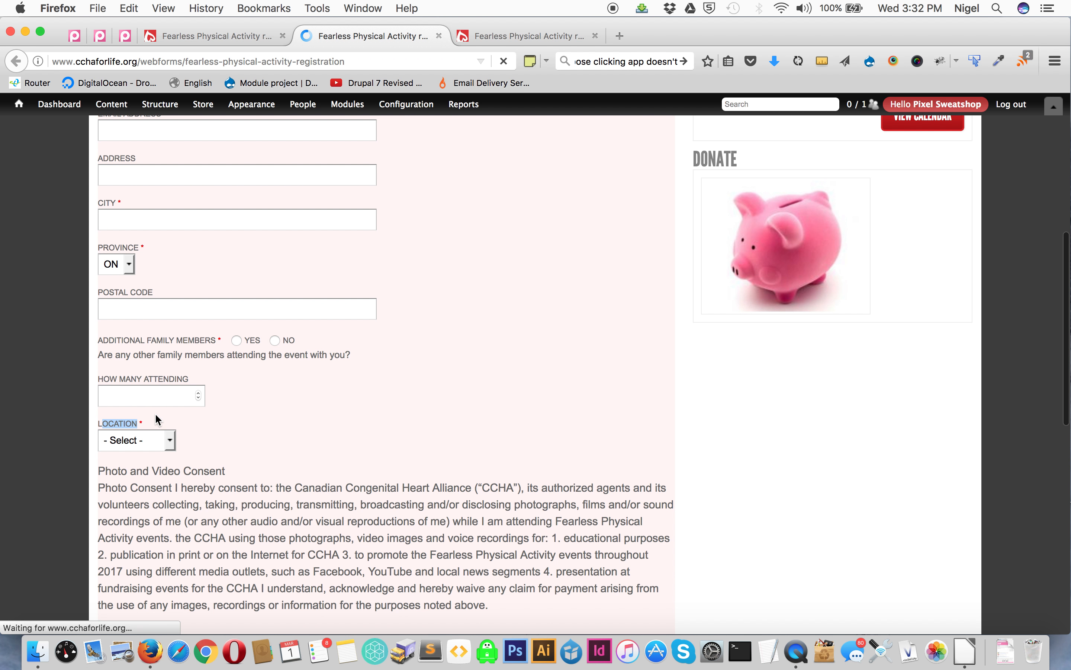
{"action": "left_click", "coordinate": [103, 421]}
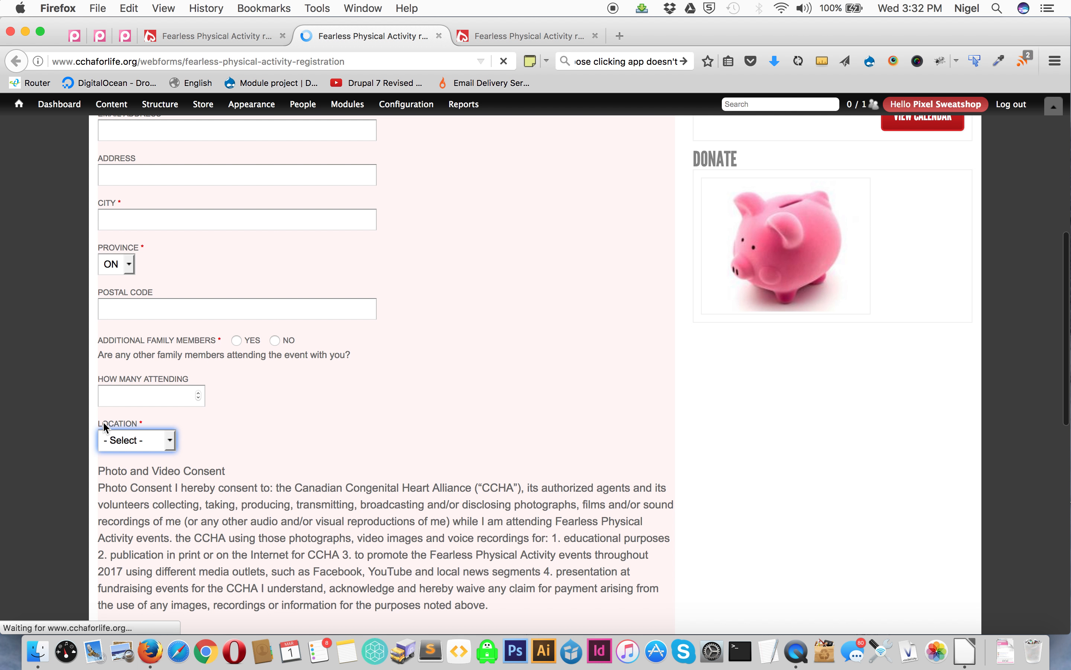
{"action": "scroll", "coordinate": [103, 421], "scroll_direction": "down", "scroll_amount": 7}
{"action": "left_click", "coordinate": [133, 285]}
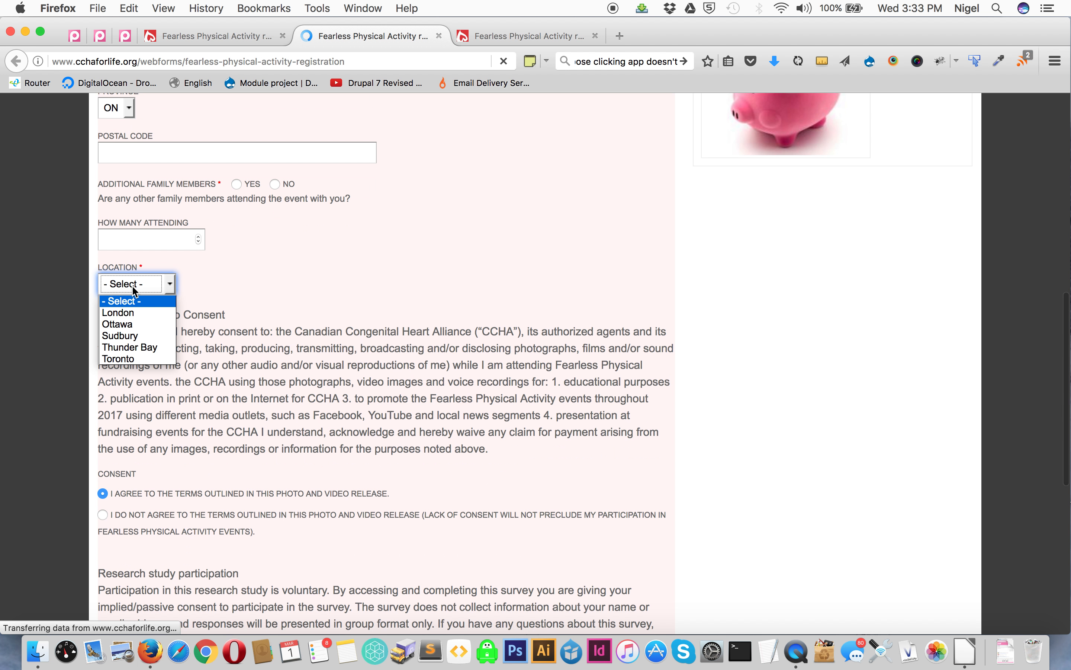
{"action": "left_click", "coordinate": [126, 312]}
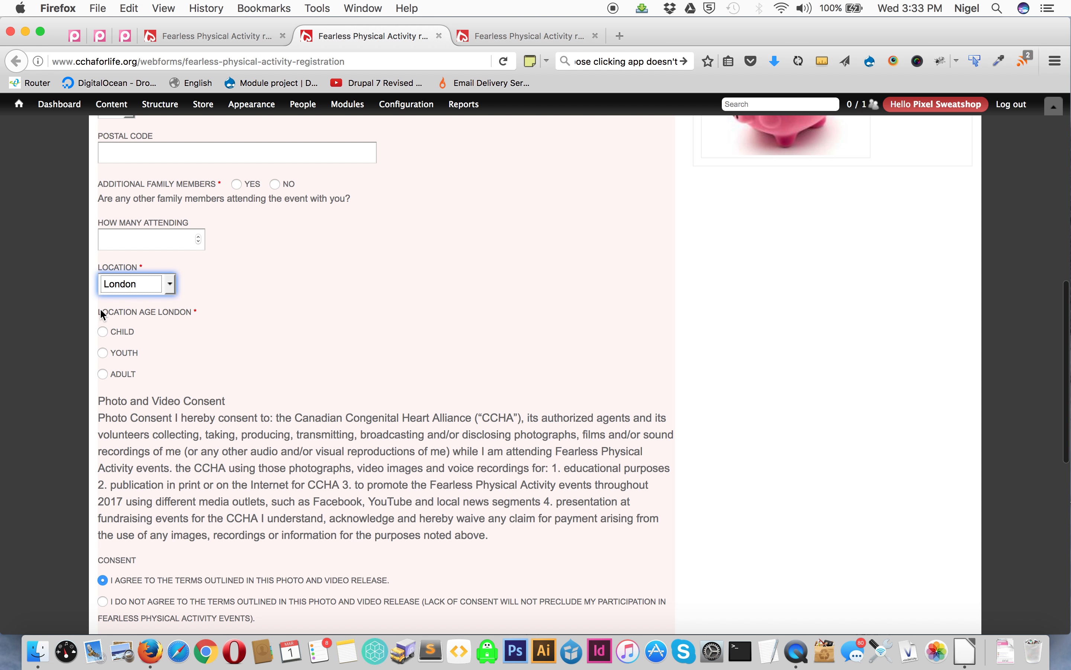
{"action": "left_click", "coordinate": [102, 333]}
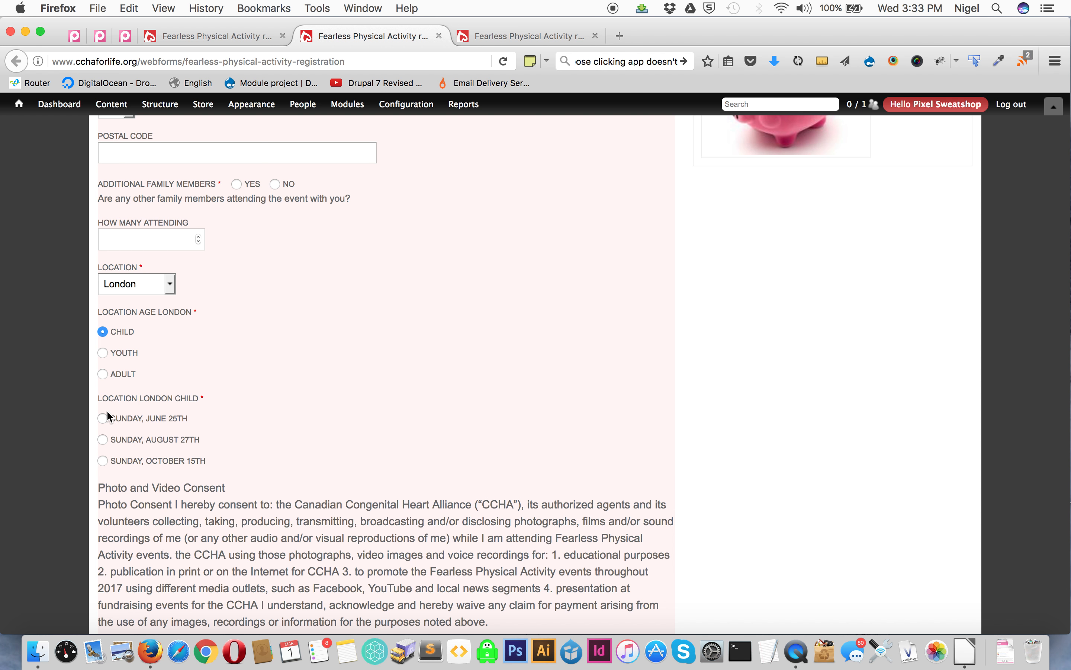
{"action": "left_click", "coordinate": [102, 439]}
- Set Location Age London to display as a listbox and save the component
{"action": "left_click", "coordinate": [204, 35]}
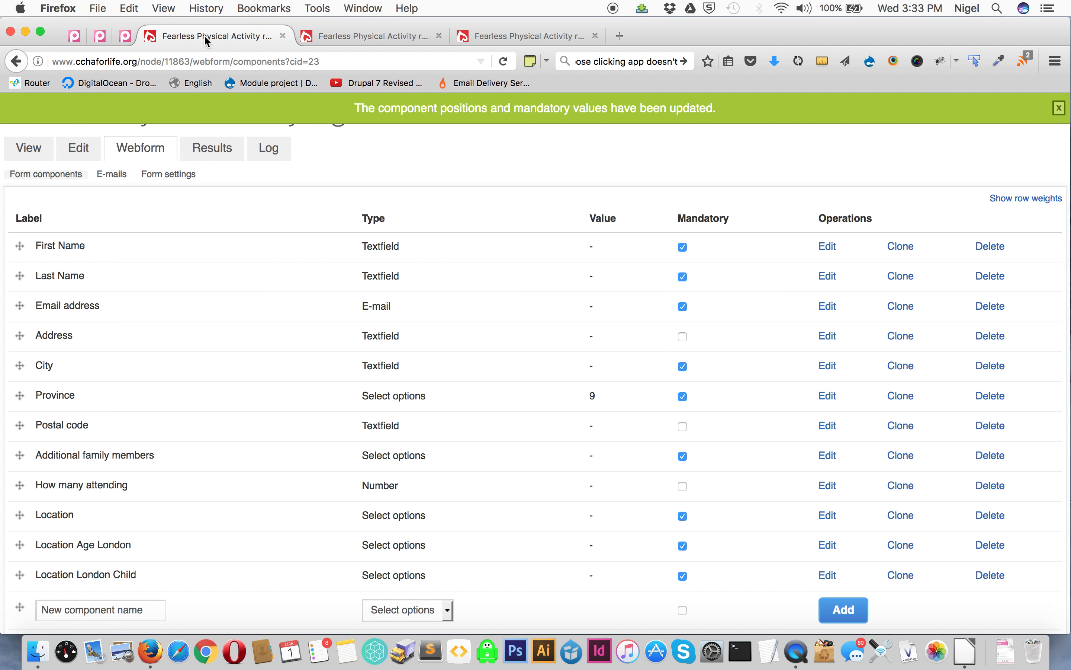
{"action": "scroll", "coordinate": [278, 358], "scroll_direction": "down", "scroll_amount": 5}
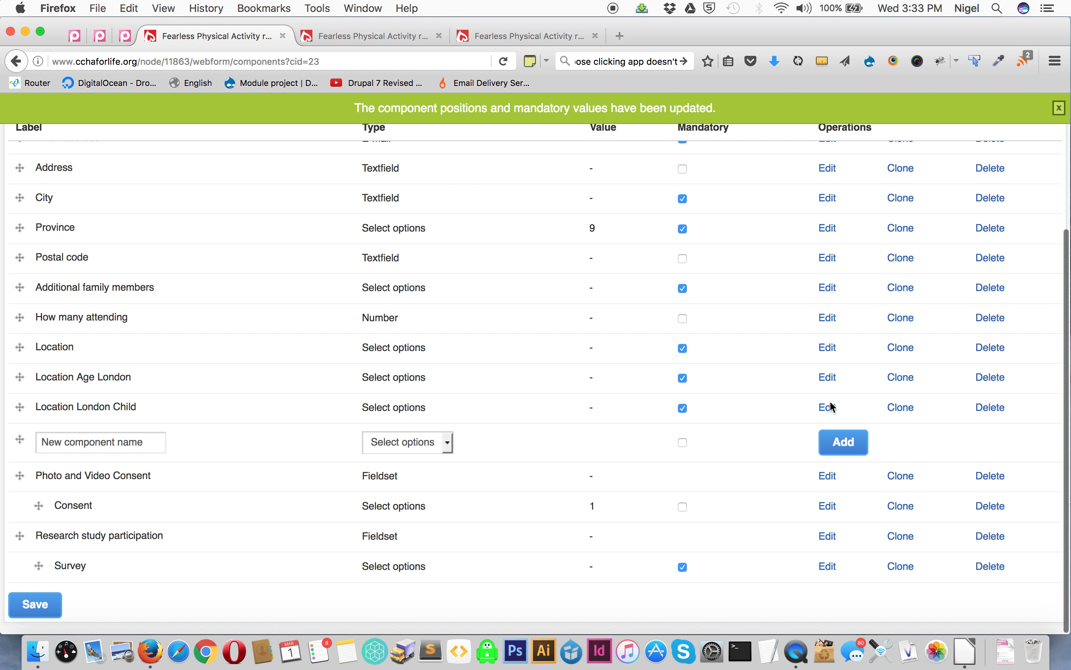
{"action": "left_click", "coordinate": [825, 378]}
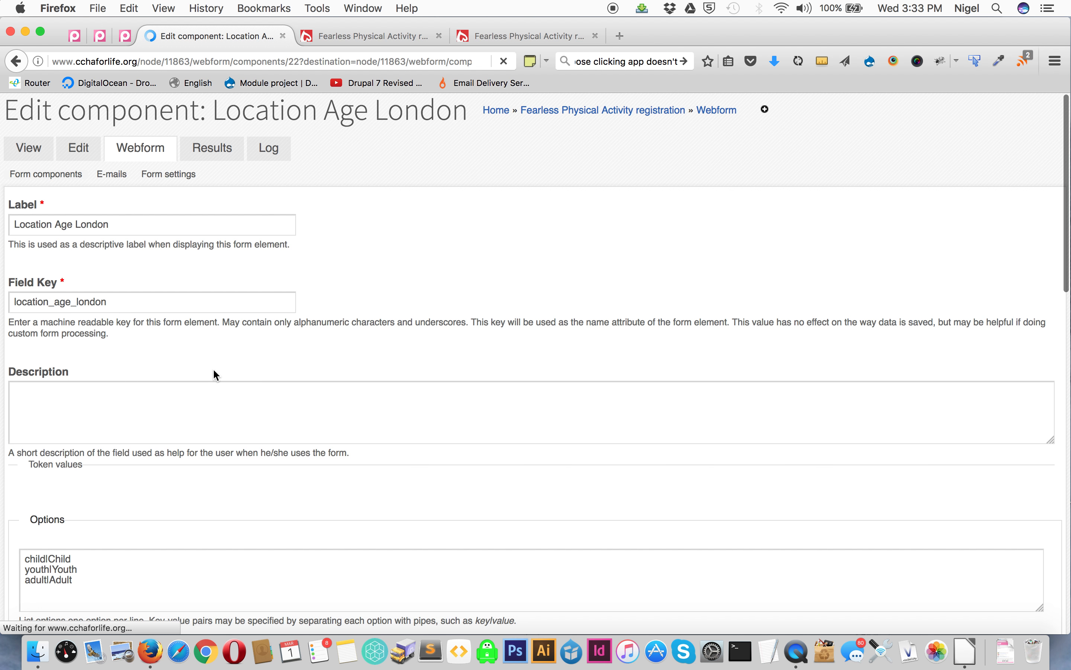
{"action": "scroll", "coordinate": [214, 372], "scroll_direction": "down", "scroll_amount": 15}
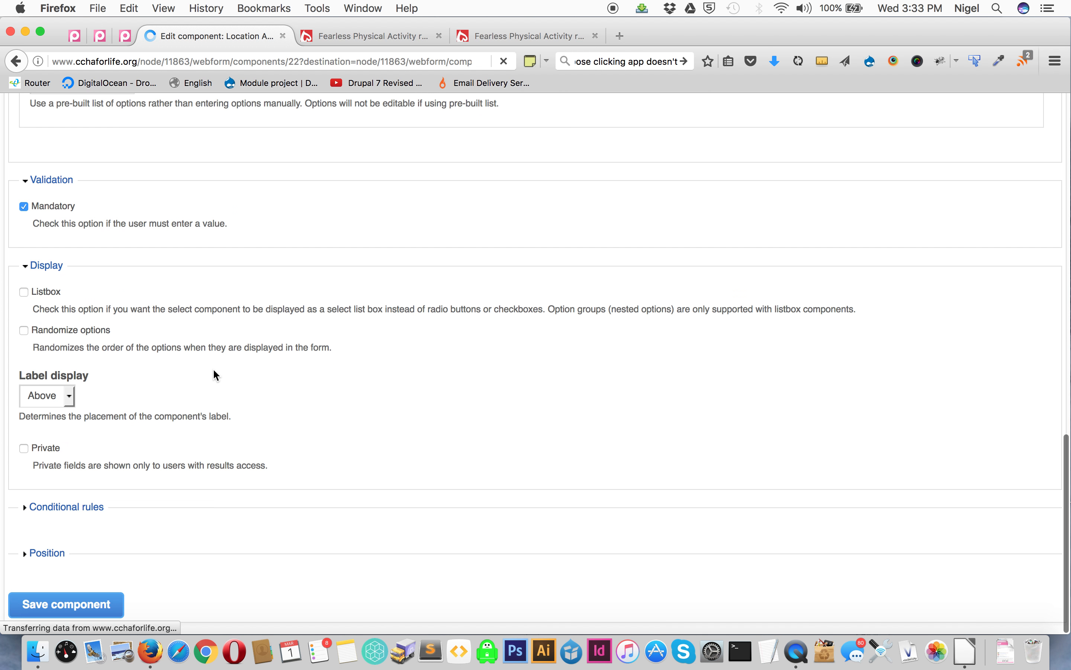
{"action": "left_click", "coordinate": [24, 292]}
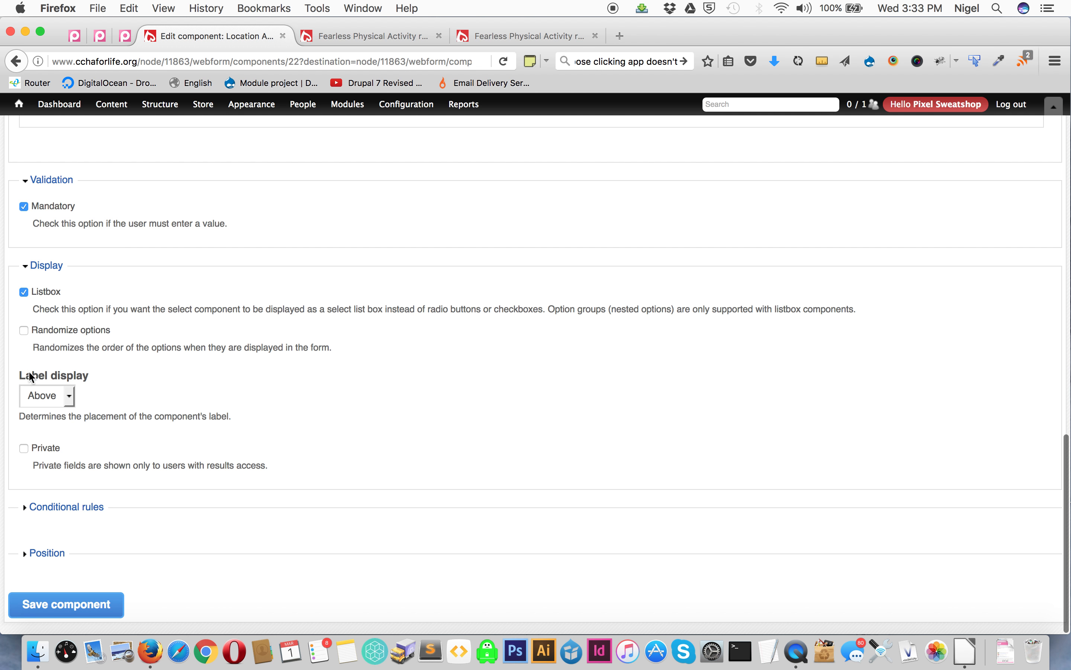
{"action": "left_click", "coordinate": [49, 603]}
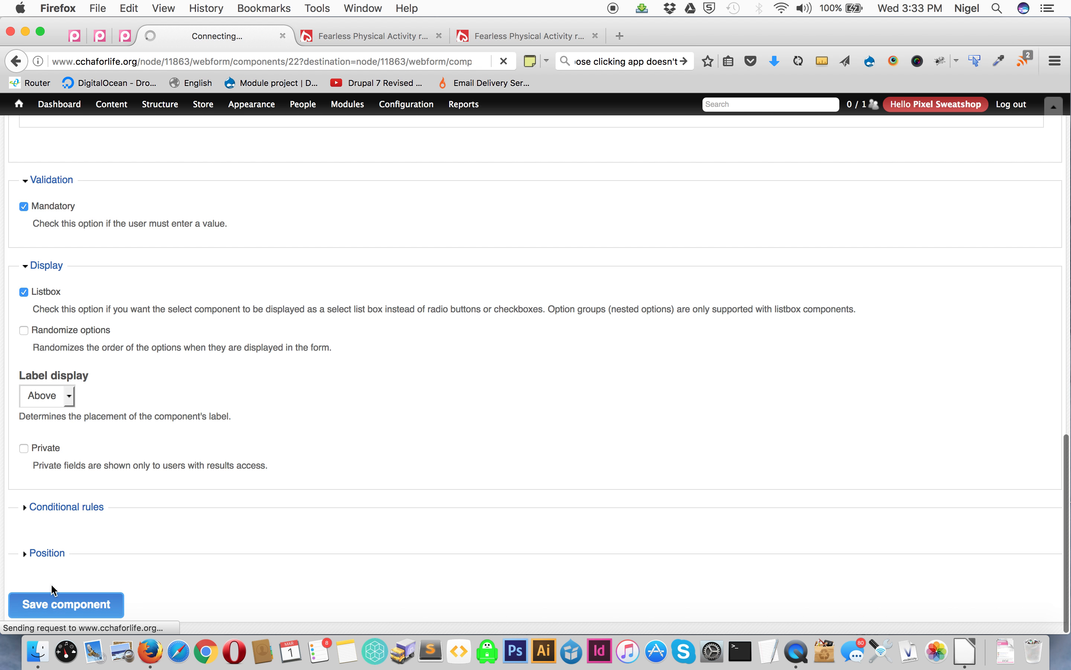
- Test the live form by switching Location Age London to Youth
{"action": "left_click", "coordinate": [359, 34]}
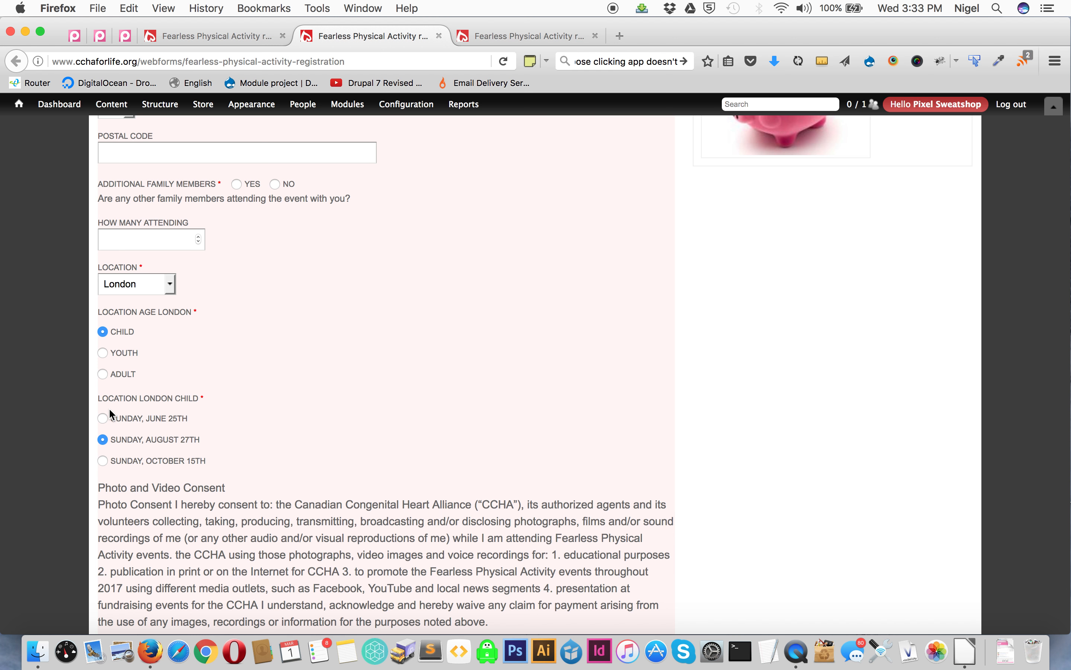
{"action": "left_click", "coordinate": [102, 355]}
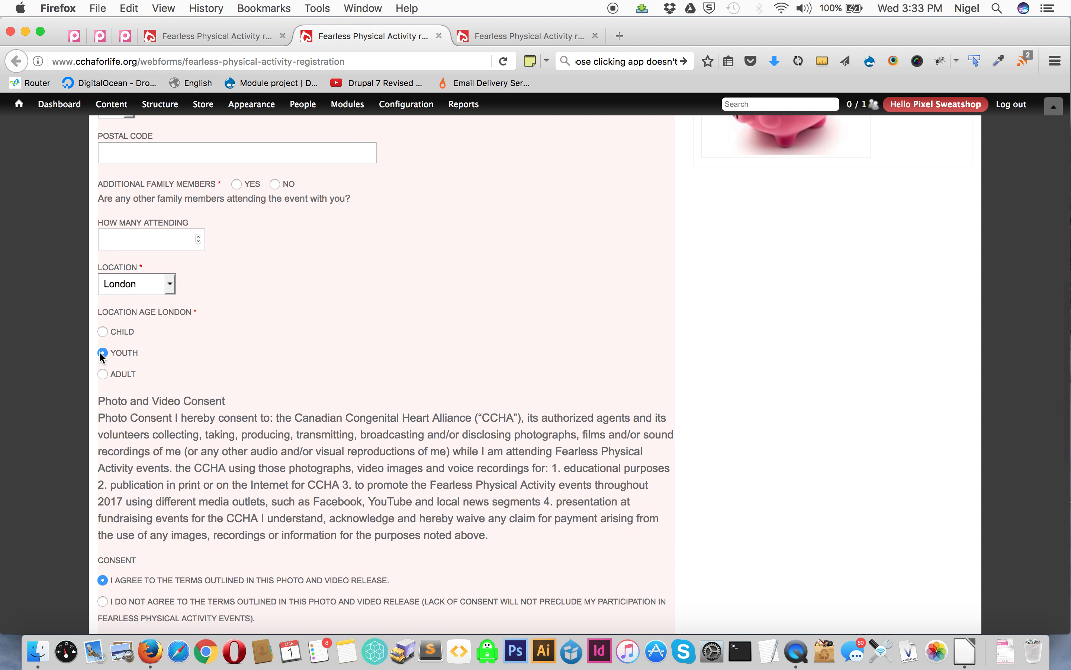